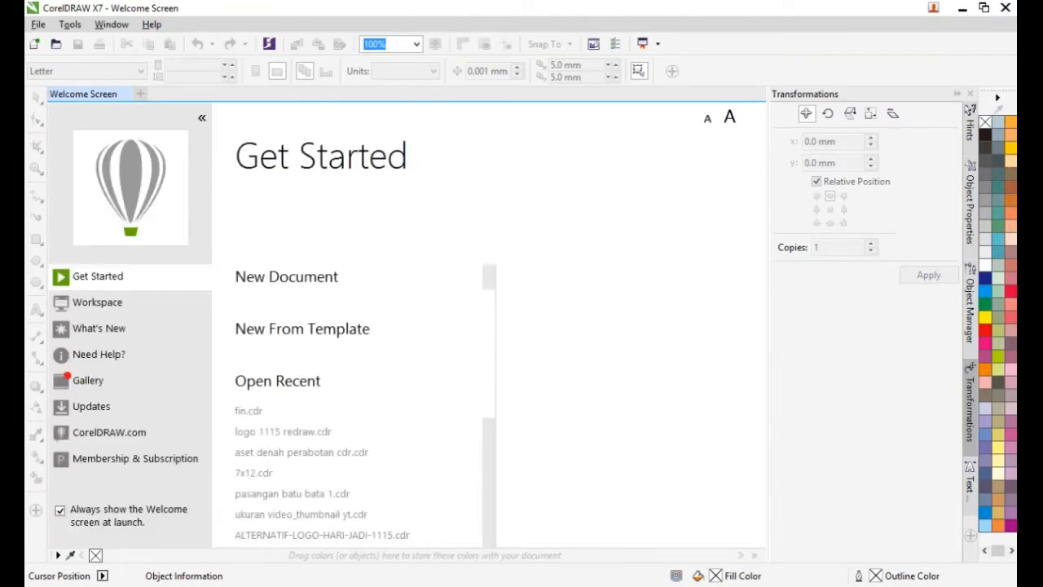
# - Start a new document and set its page size to A4
pyautogui.click(39, 25)
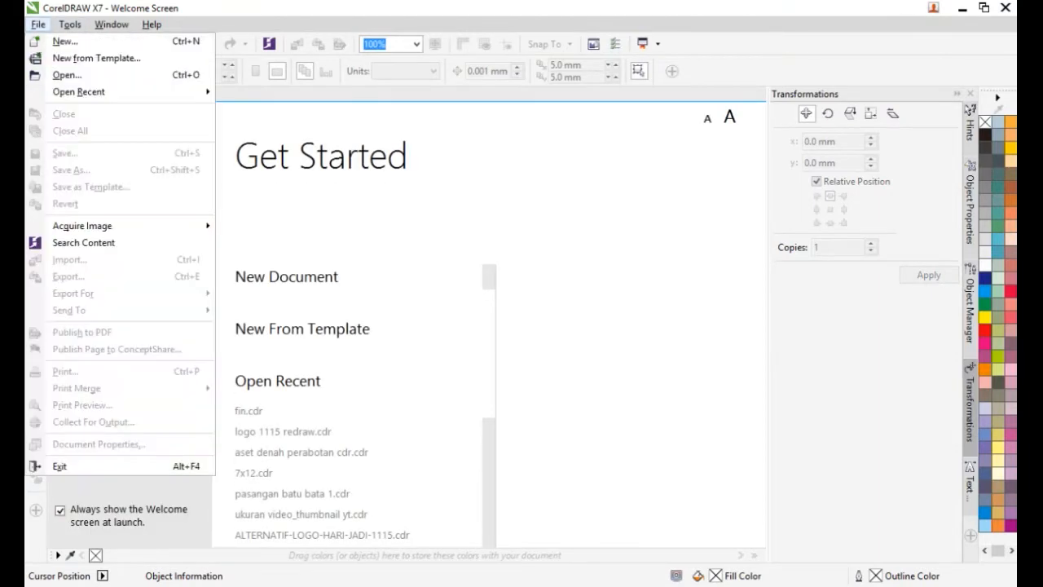
pyautogui.click(67, 41)
pyautogui.click(619, 191)
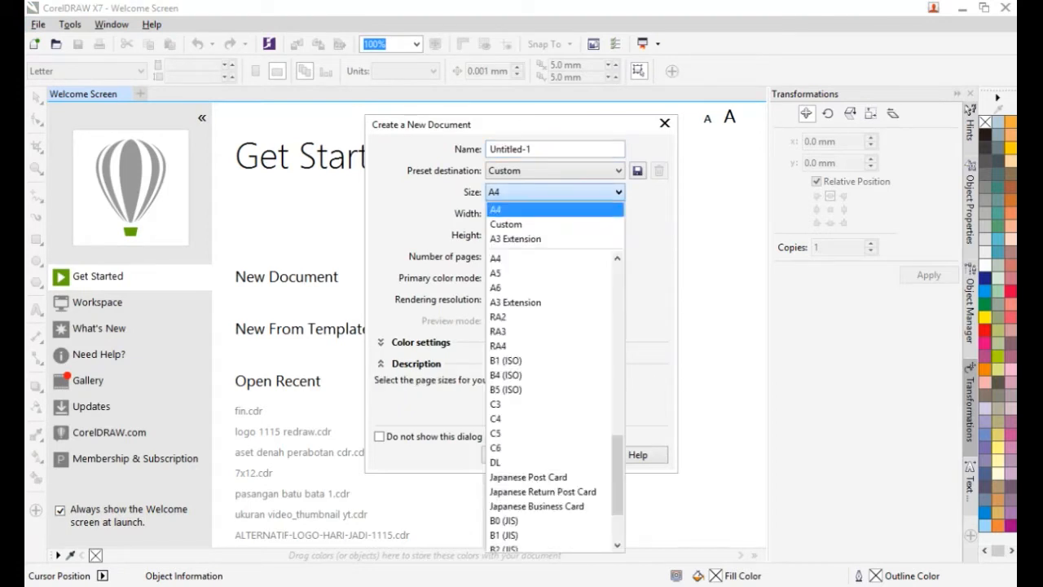
pyautogui.click(554, 210)
pyautogui.click(617, 192)
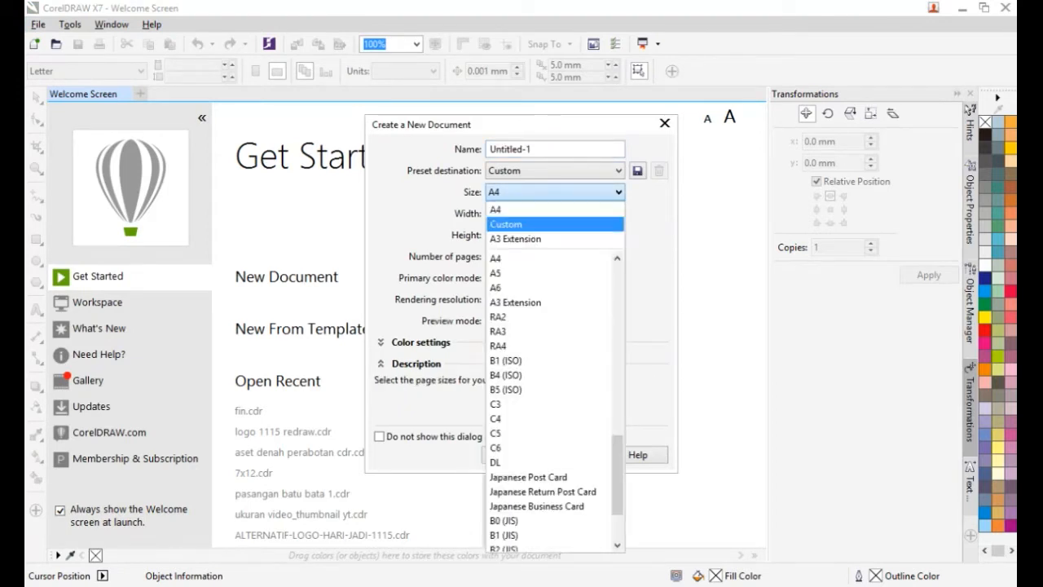
pyautogui.click(514, 223)
pyautogui.click(619, 213)
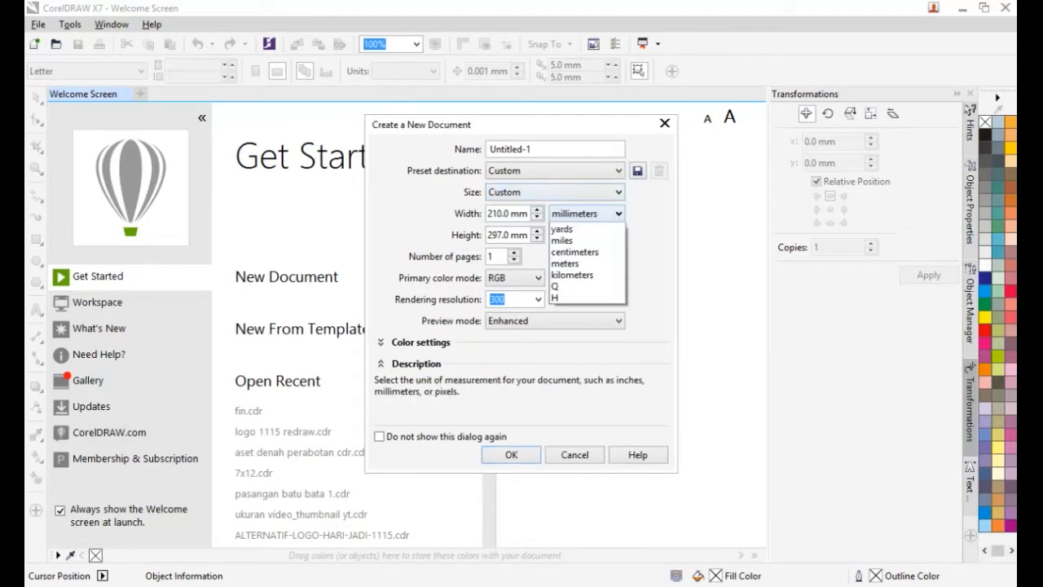
pyautogui.click(618, 214)
pyautogui.click(617, 193)
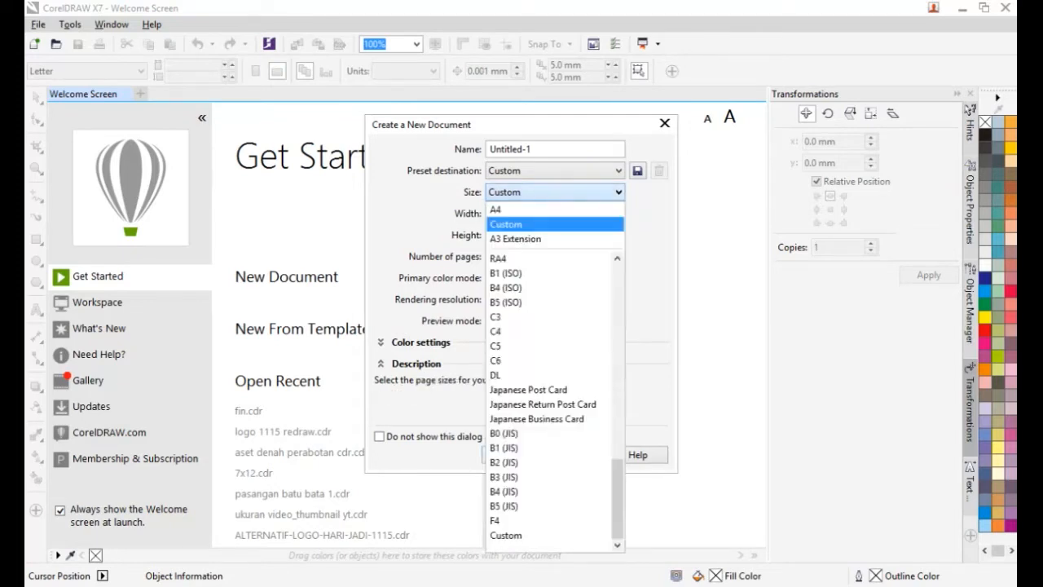
pyautogui.click(554, 209)
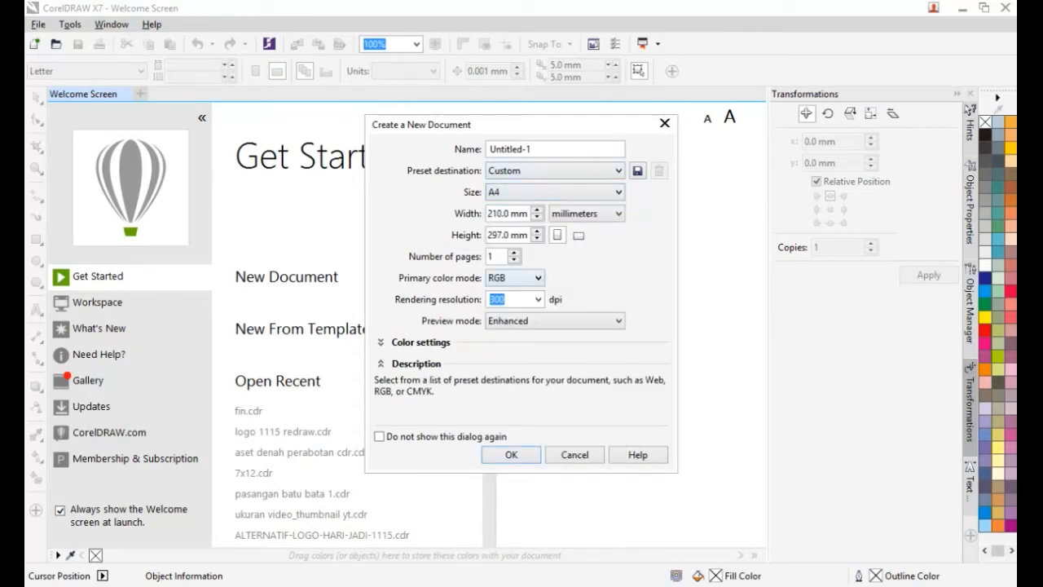
# - Set the new document's primary color mode to RGB and create it
pyautogui.click(515, 278)
pyautogui.click(501, 301)
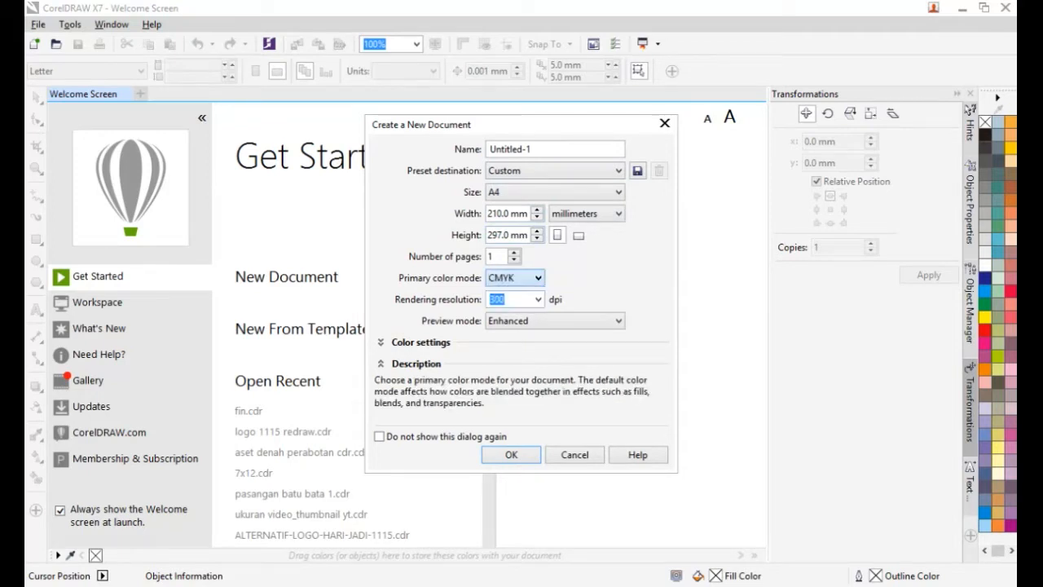
pyautogui.click(515, 278)
pyautogui.click(498, 292)
pyautogui.click(516, 278)
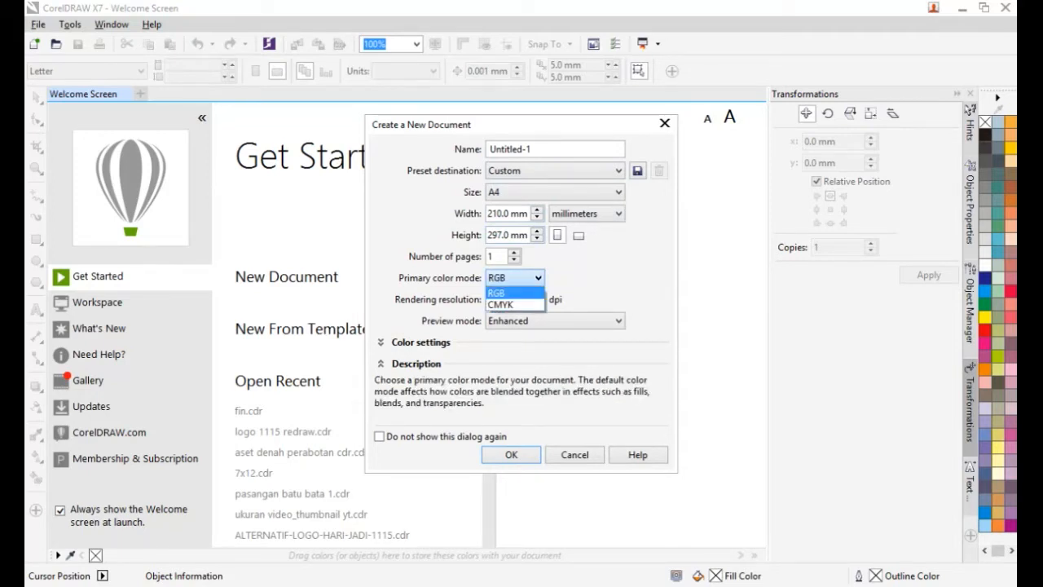
pyautogui.click(502, 304)
pyautogui.click(515, 278)
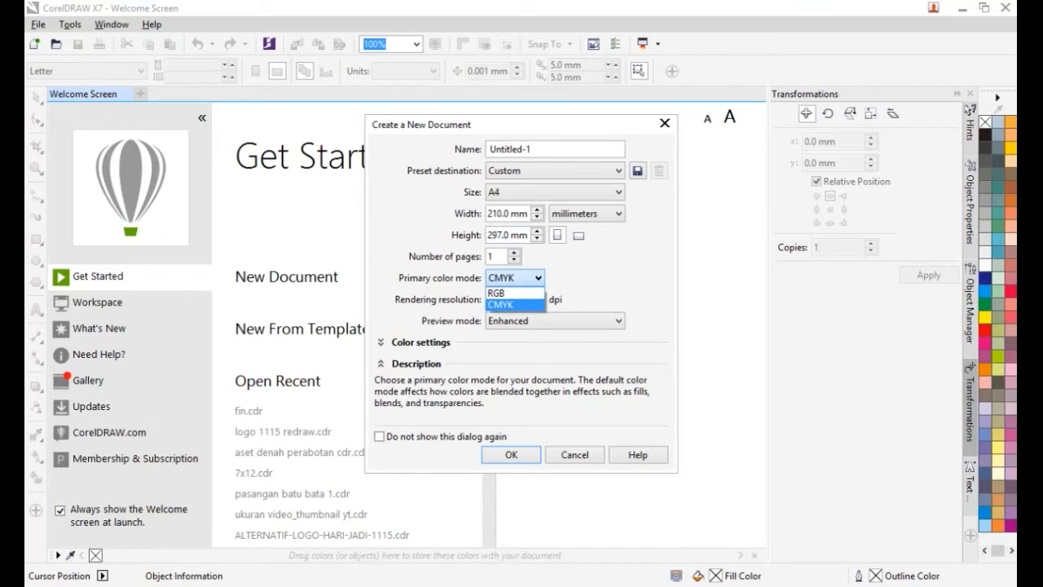
pyautogui.click(497, 293)
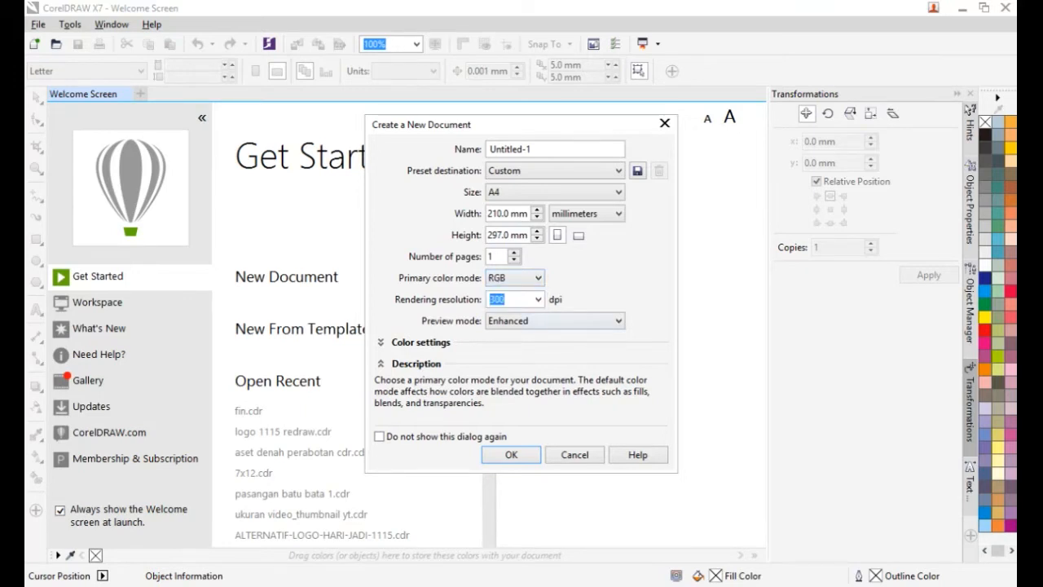
pyautogui.click(511, 455)
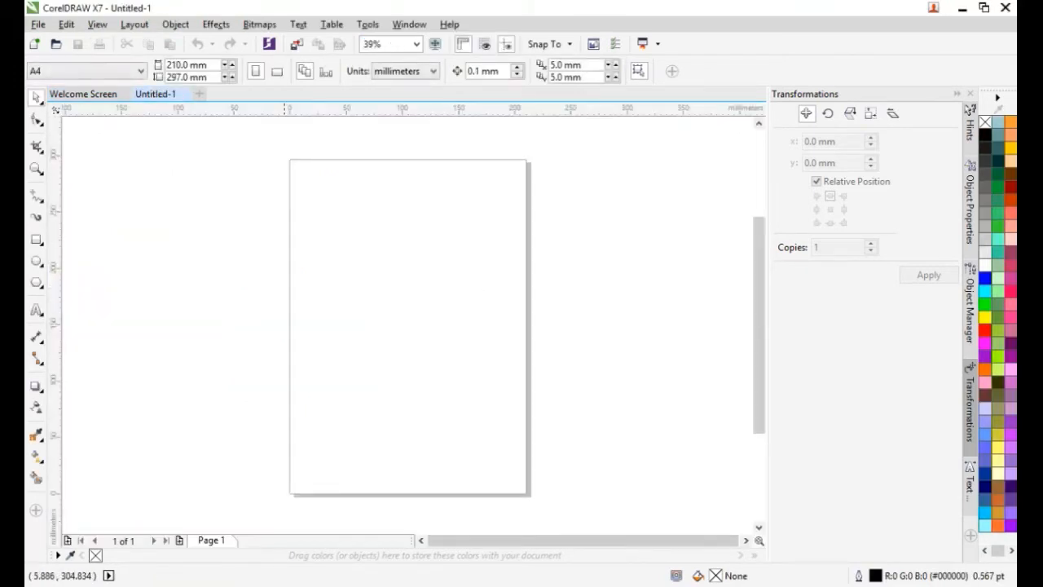
pyautogui.click(38, 23)
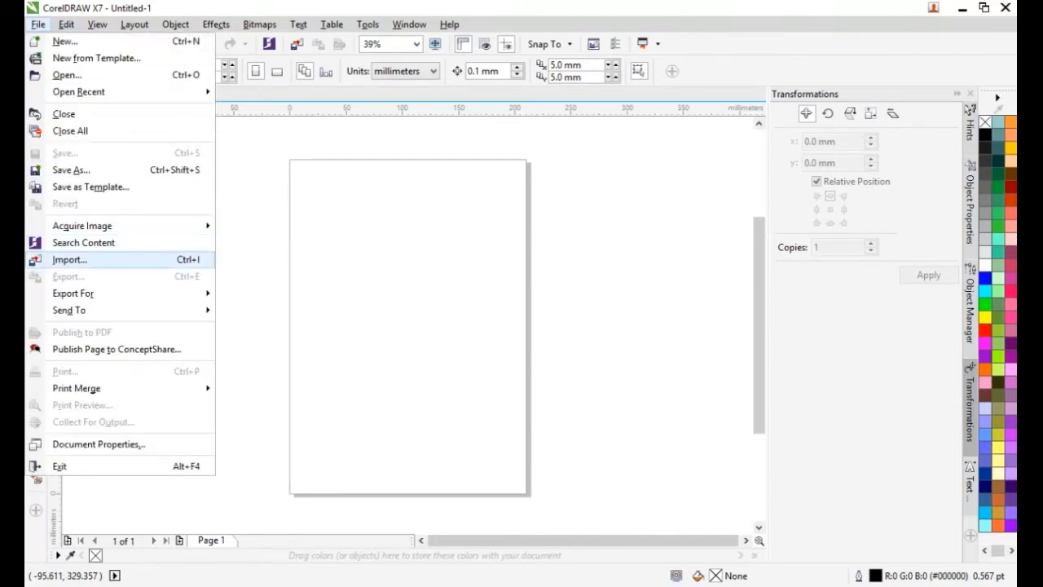
pyautogui.click(256, 143)
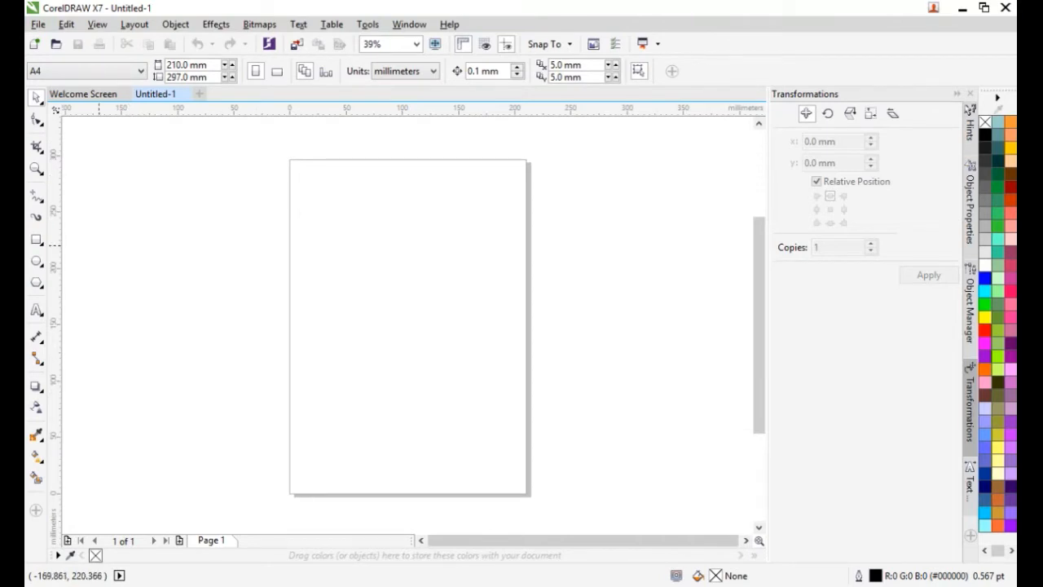
# - Draw a rectangle about 123 × 69 mm in the upper part of the page and a square below it
pyautogui.click(37, 197)
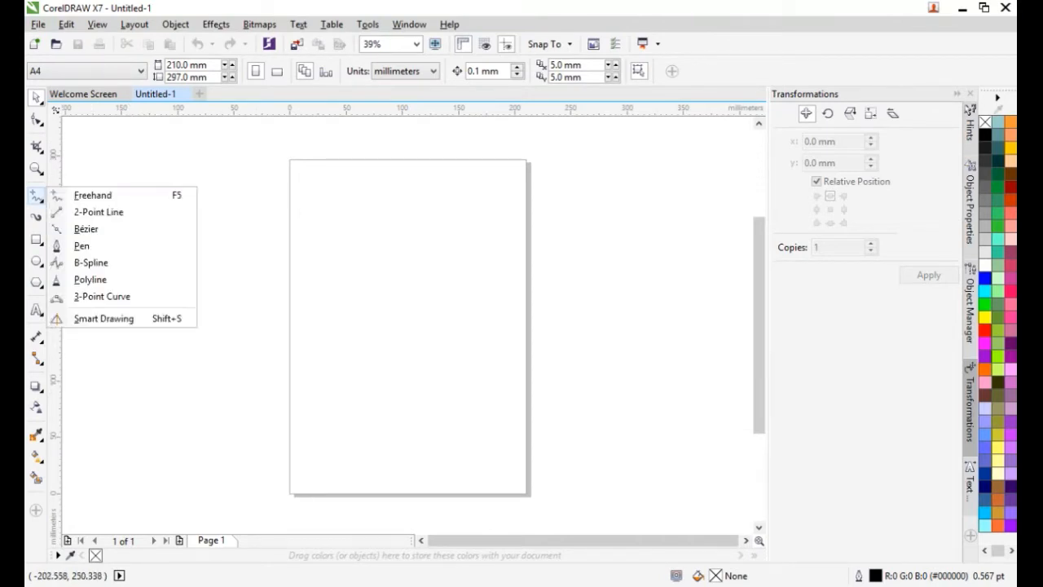
pyautogui.moveTo(37, 240)
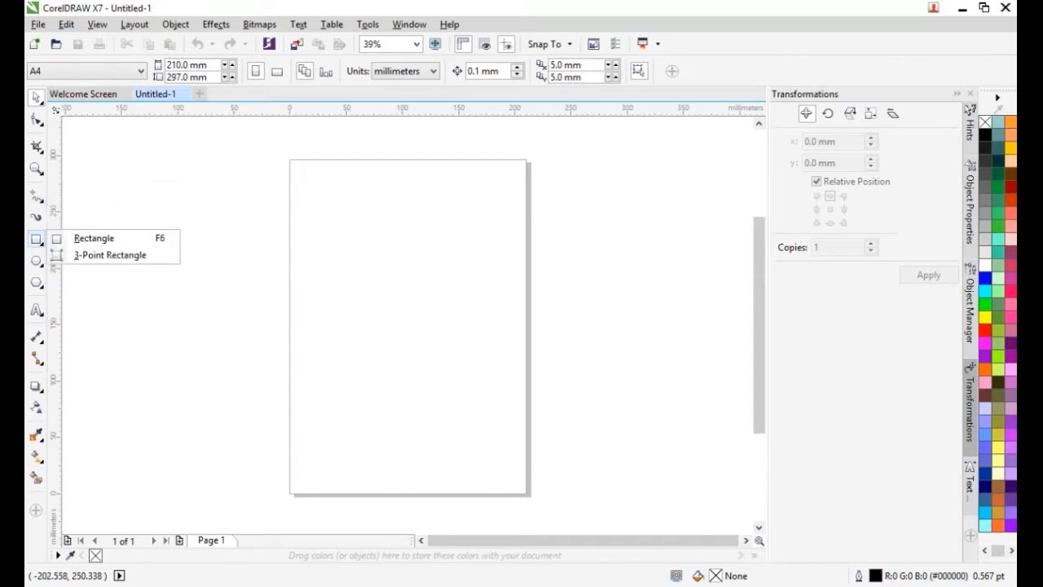
pyautogui.click(93, 239)
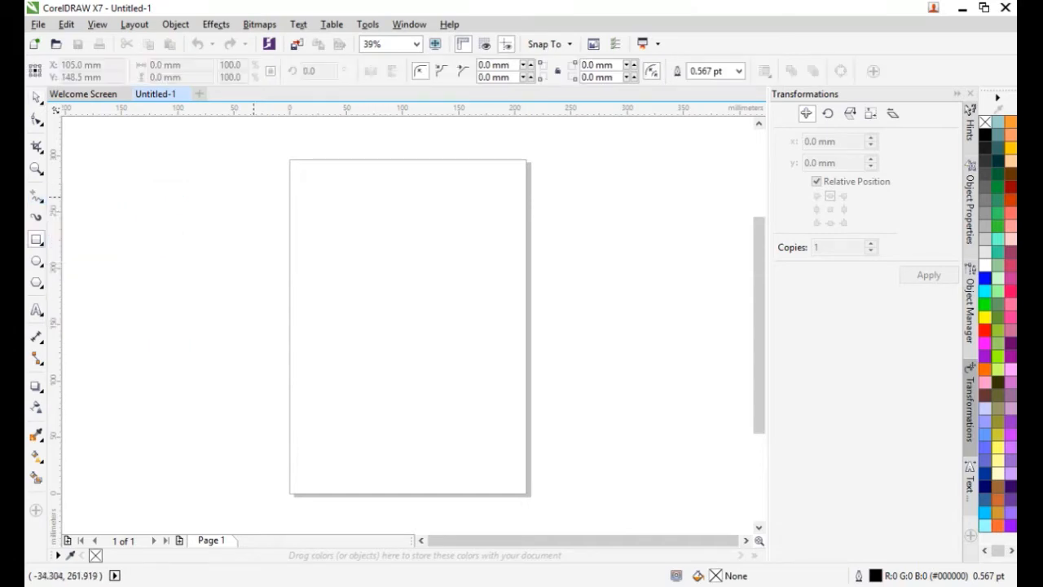
pyautogui.moveTo(302, 179)
pyautogui.mouseDown()
pyautogui.moveTo(361, 204)
pyautogui.moveTo(406, 264)
pyautogui.moveTo(409, 289)
pyautogui.moveTo(441, 258)
pyautogui.mouseUp()
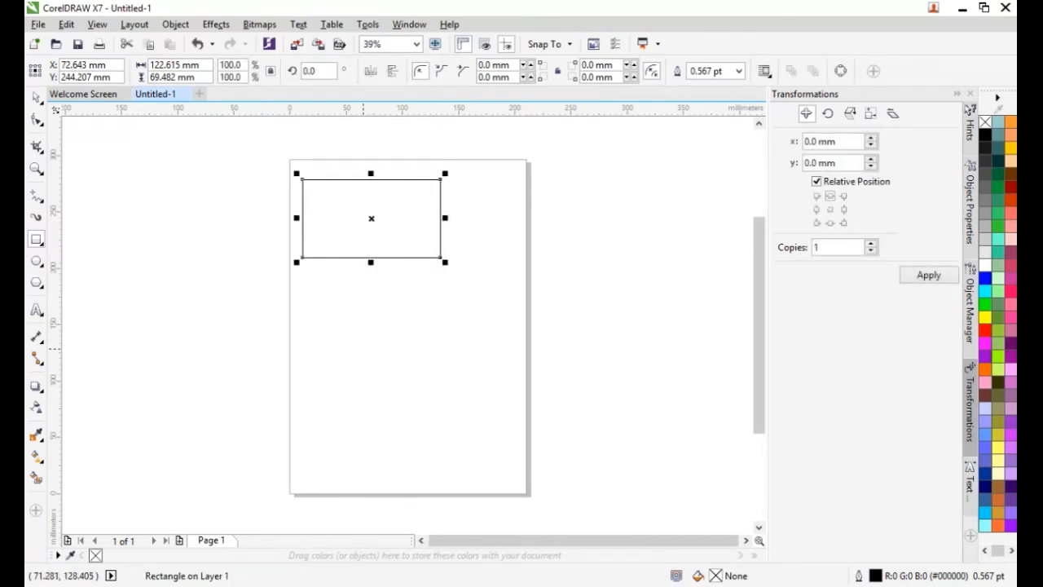
pyautogui.moveTo(322, 290); pyautogui.dragTo(429, 396)
pyautogui.moveTo(289, 370)
pyautogui.mouseDown()
pyautogui.moveTo(431, 474)
pyautogui.moveTo(432, 402)
pyautogui.mouseUp()
pyautogui.hotkey('ctrl', 'z')
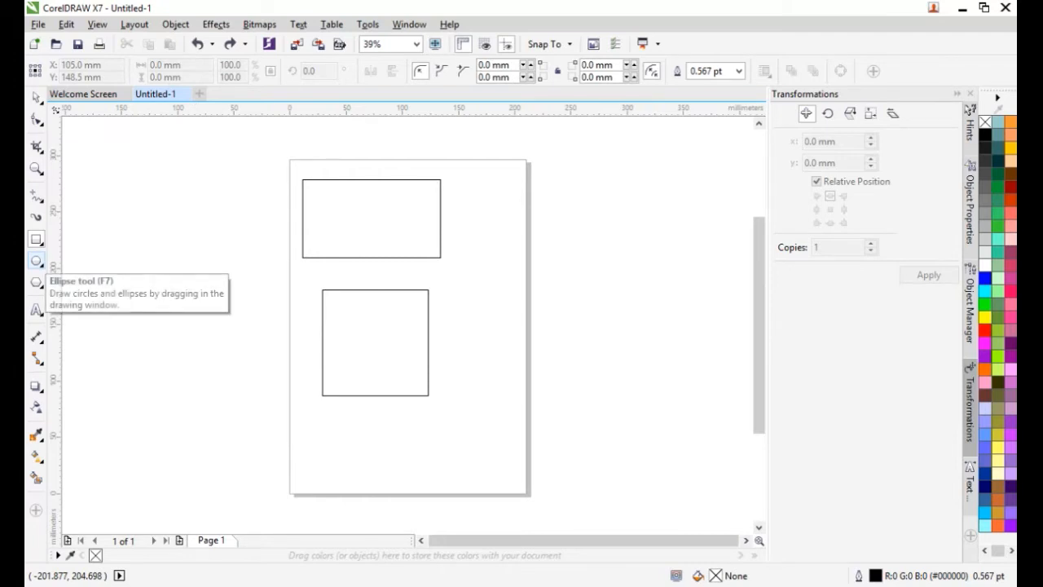
# - Draw a tall narrow ellipse, a flat ellipse about 97 × 29 mm beside it, and a circle about 95 mm across below
pyautogui.click(36, 261)
pyautogui.moveTo(491, 173); pyautogui.dragTo(520, 268)
pyautogui.moveTo(545, 207); pyautogui.dragTo(654, 241)
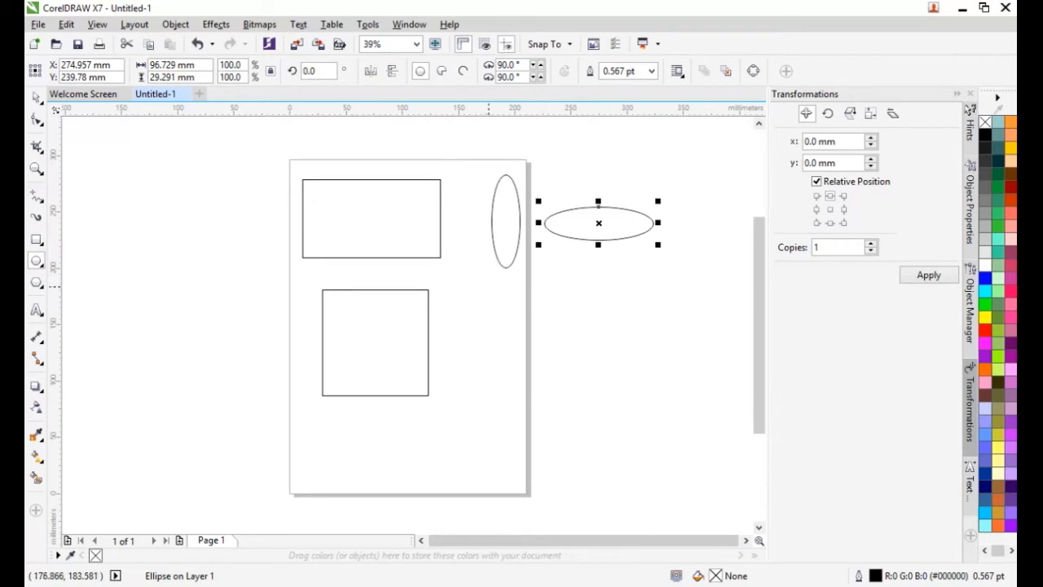
pyautogui.moveTo(486, 293); pyautogui.dragTo(593, 400)
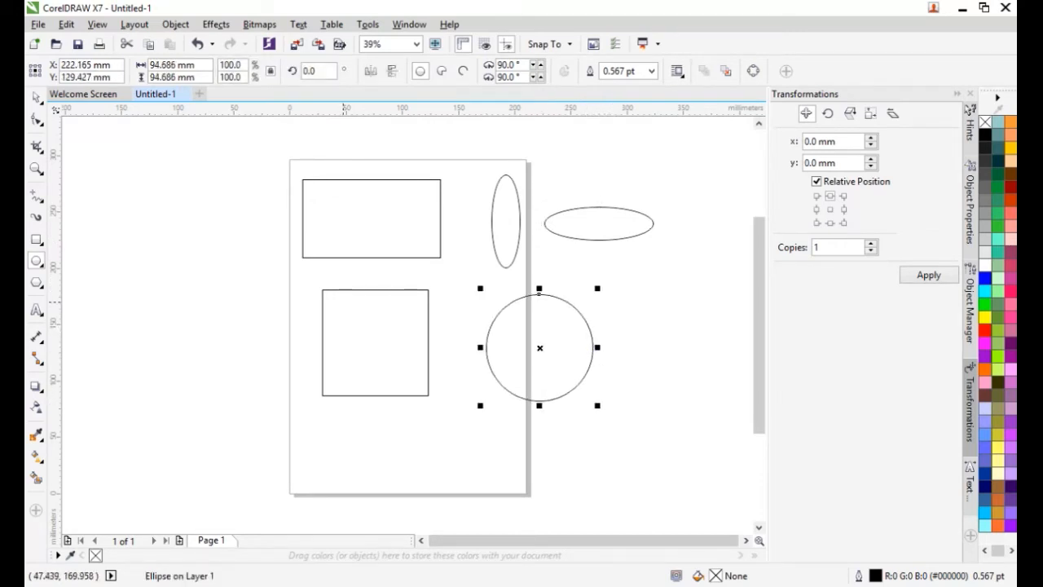
# - Draw two three-sided polygons left of the page: a small one about 31 × 32 mm and, below it, one about 75 × 65 mm
pyautogui.click(36, 282)
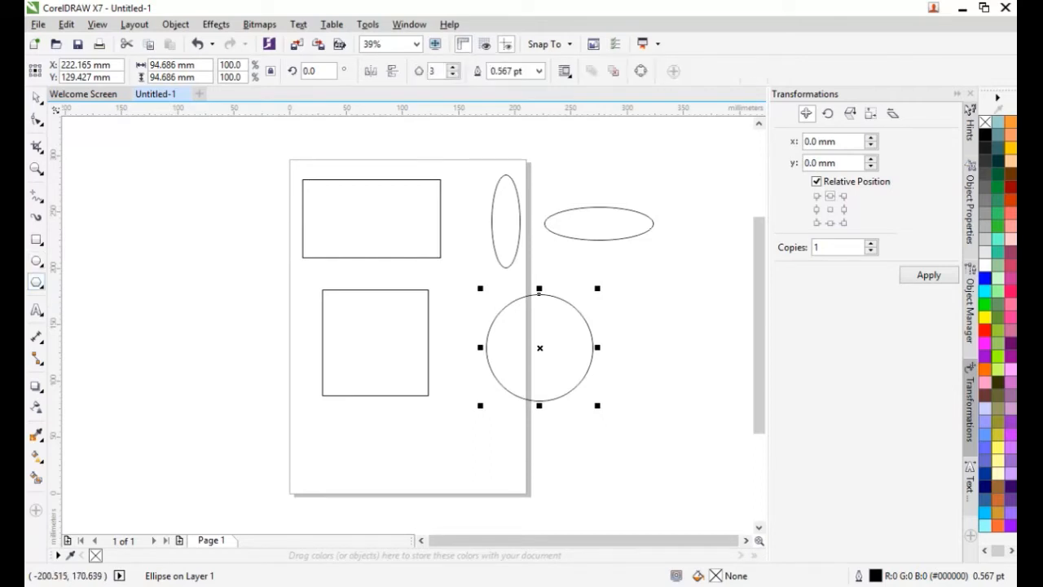
pyautogui.click(453, 75)
pyautogui.click(453, 66)
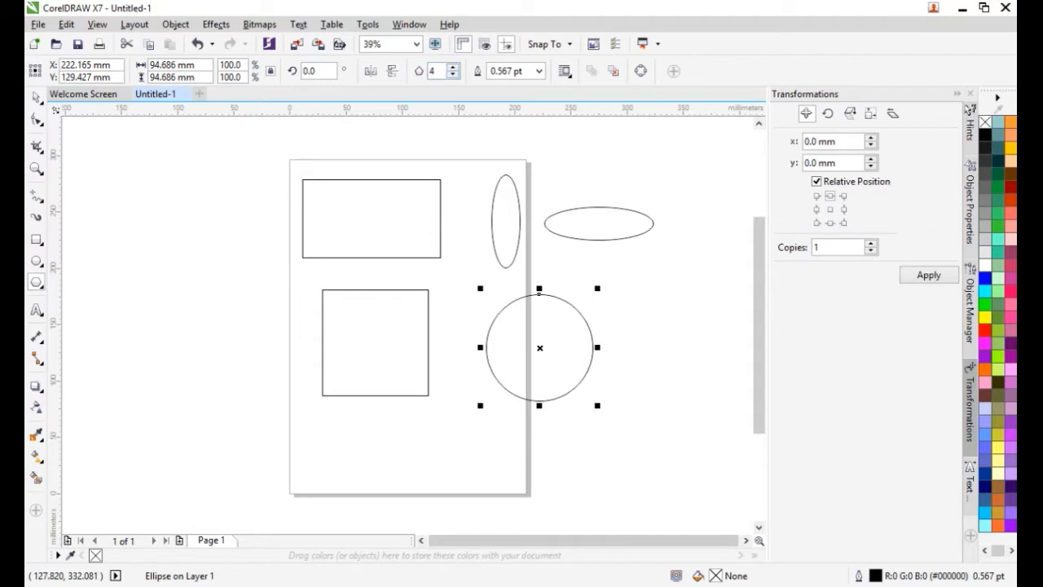
pyautogui.moveTo(160, 203)
pyautogui.mouseDown()
pyautogui.moveTo(200, 251)
pyautogui.moveTo(195, 238)
pyautogui.mouseUp()
pyautogui.moveTo(161, 281); pyautogui.dragTo(256, 364)
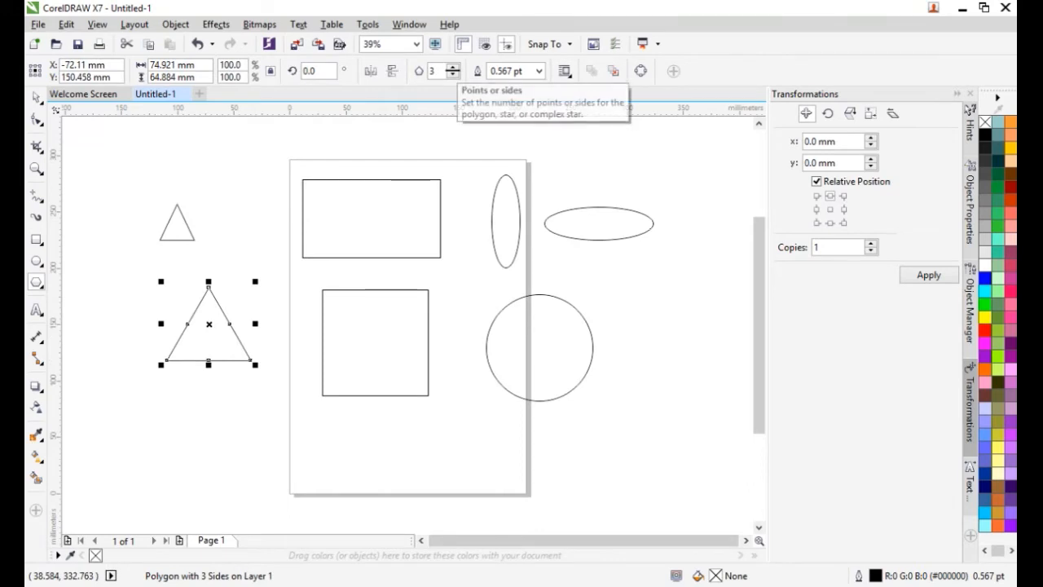
# - Set the larger triangle's number of sides to 7
pyautogui.click(453, 67)
pyautogui.click(453, 67)
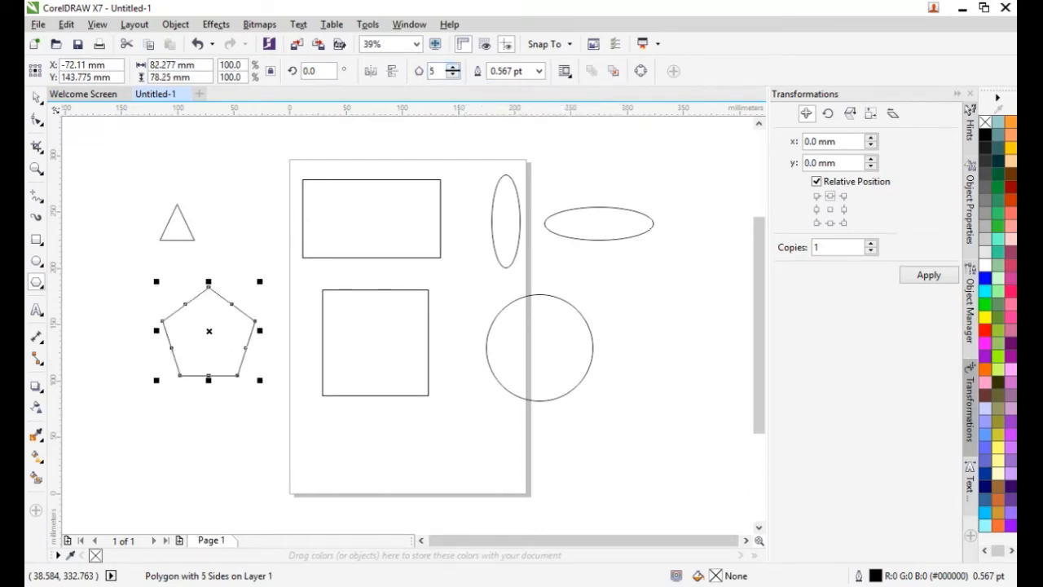
pyautogui.click(453, 66)
pyautogui.click(453, 67)
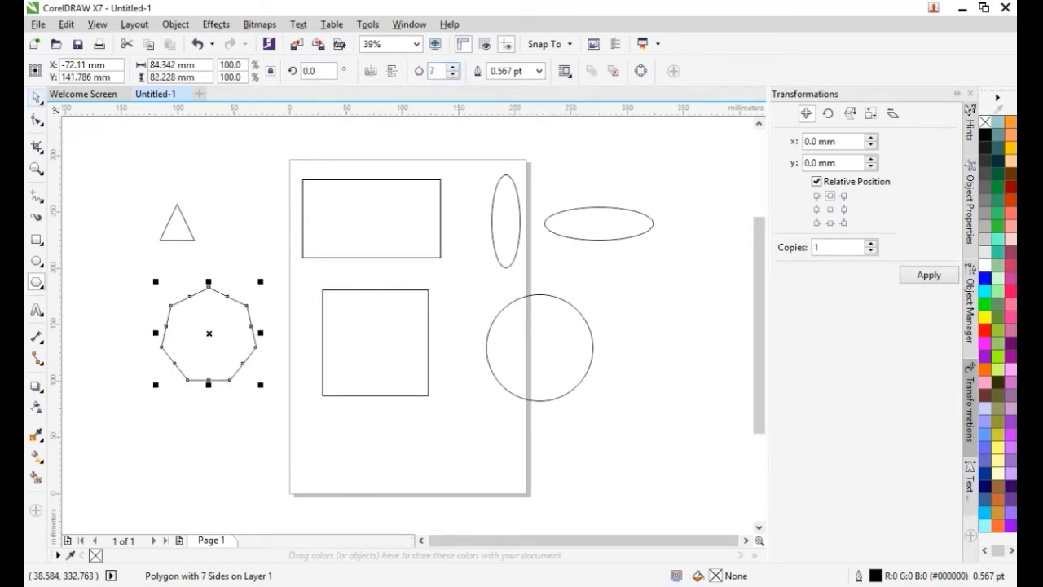
# - Set the small triangle's number of sides to 7 and deselect it
pyautogui.click(189, 234)
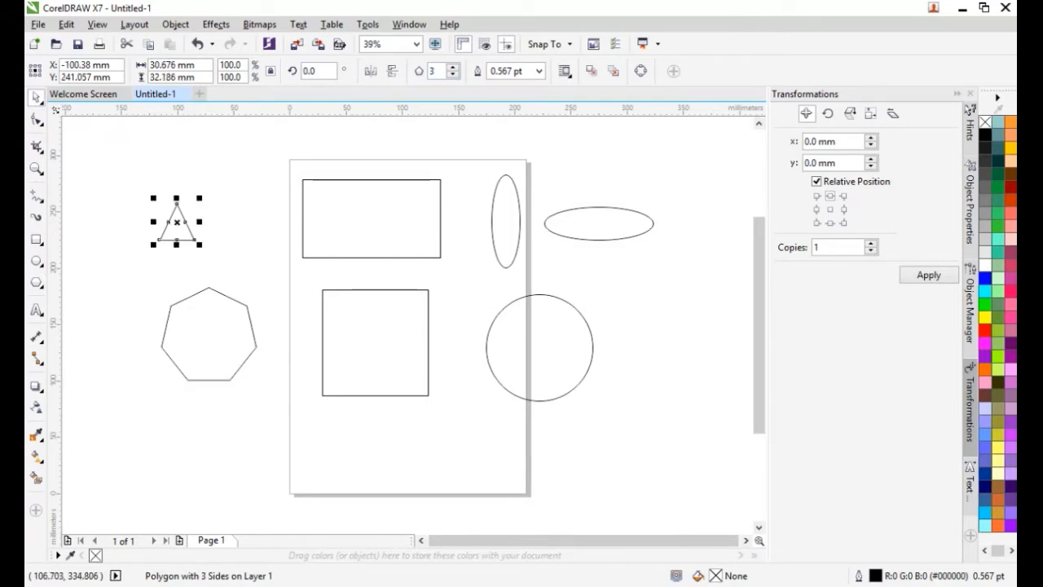
pyautogui.click(453, 66)
pyautogui.click(453, 66)
pyautogui.click(453, 67)
pyautogui.click(454, 67)
pyautogui.click(453, 67)
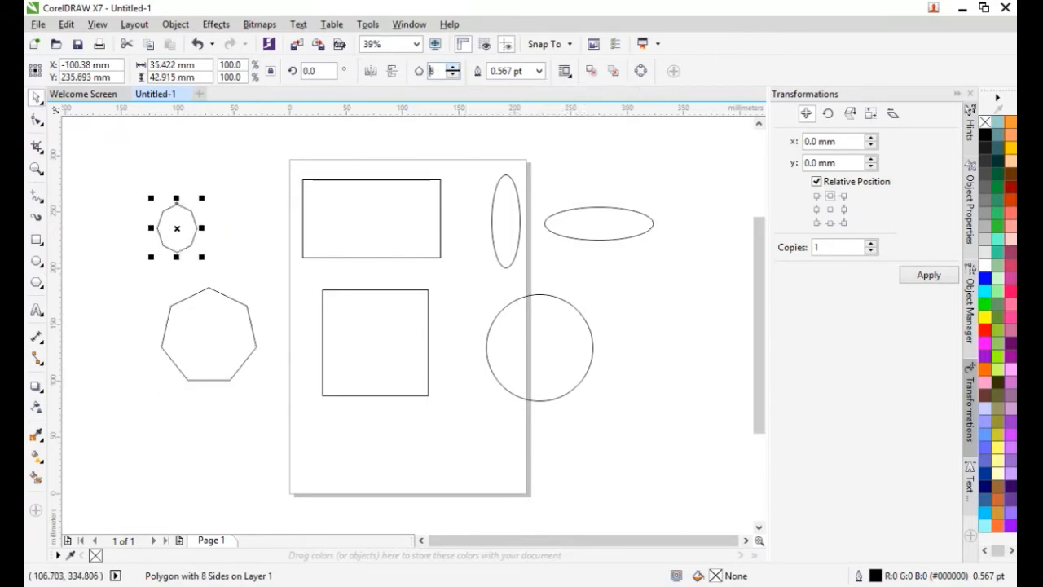
pyautogui.click(453, 75)
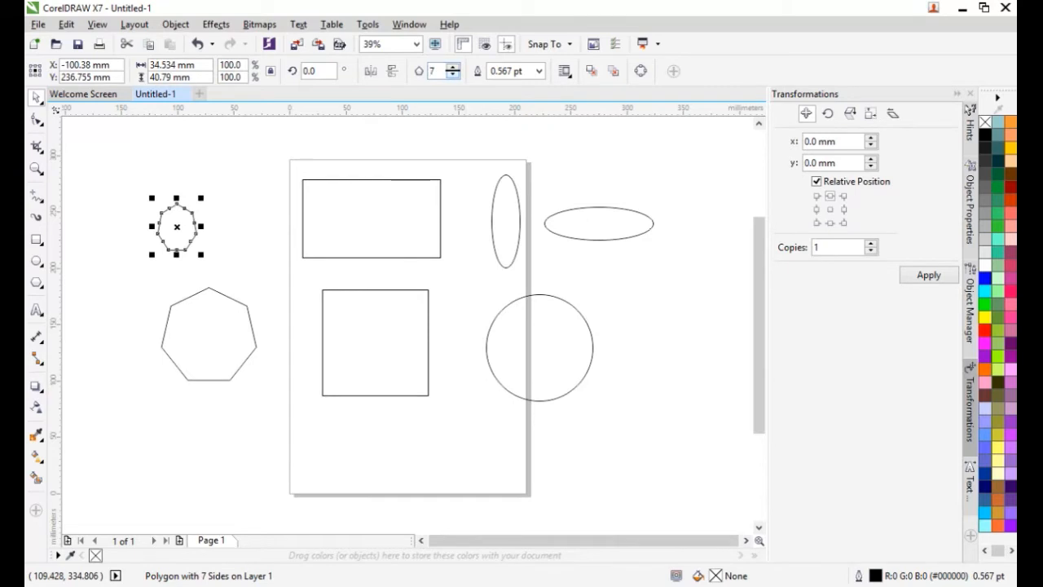
pyautogui.click(139, 231)
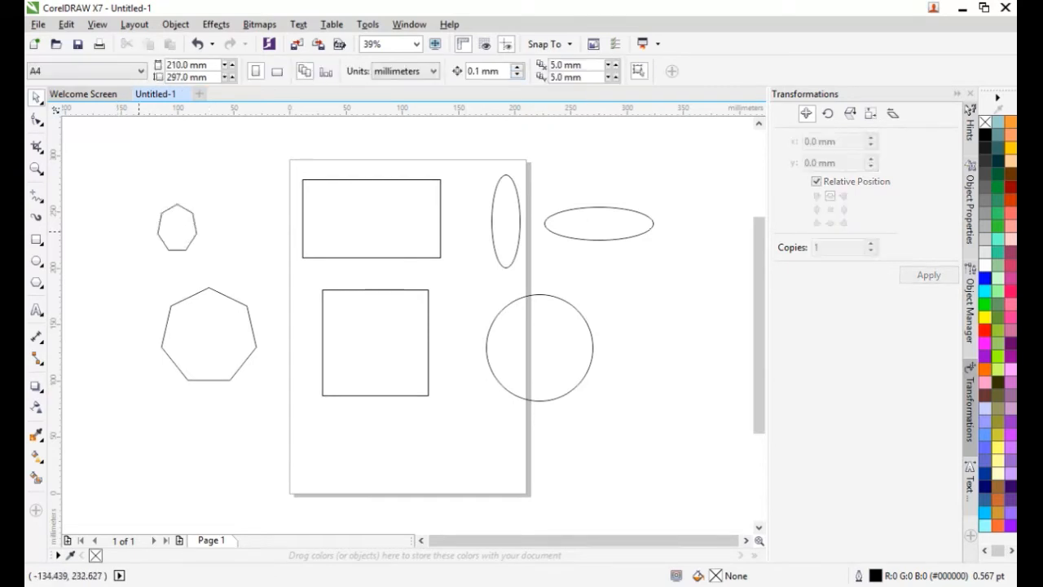
# - Select all the drawn shapes on and around the page and delete them
pyautogui.scroll(-2, 185, 225)
pyautogui.moveTo(136, 148); pyautogui.dragTo(461, 387)
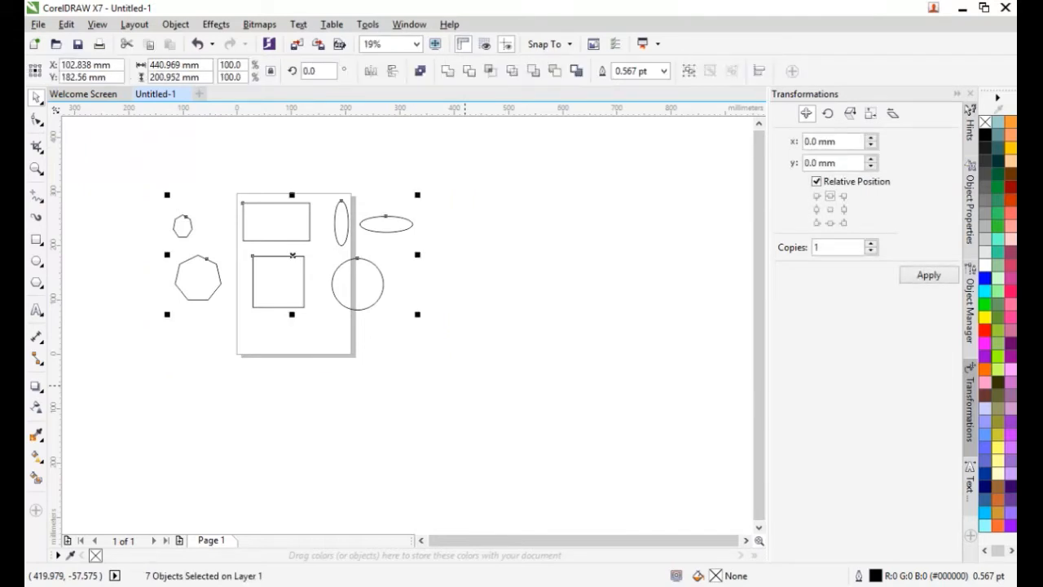
pyautogui.rightClick(340, 246)
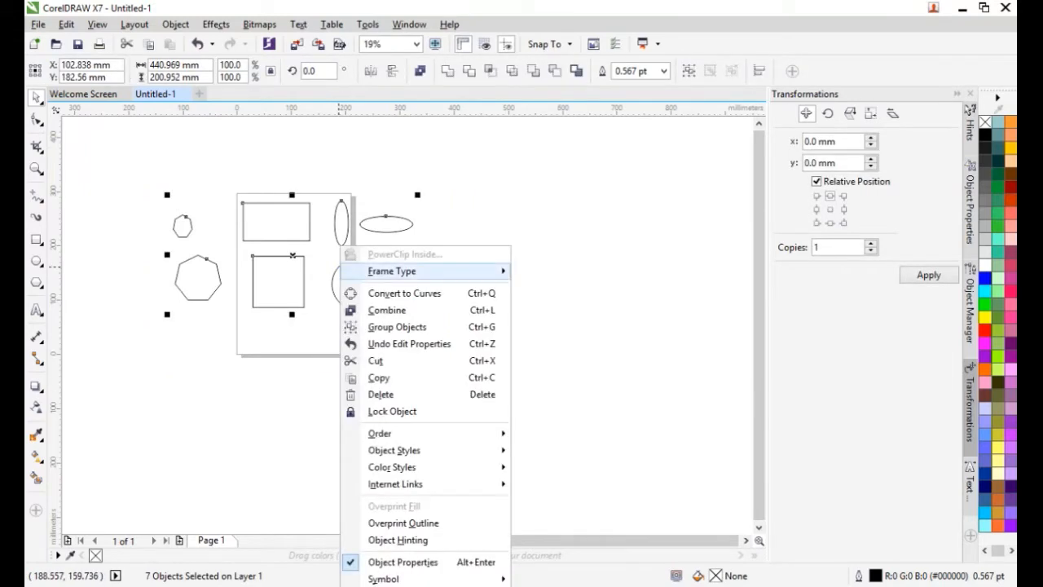
pyautogui.click(383, 393)
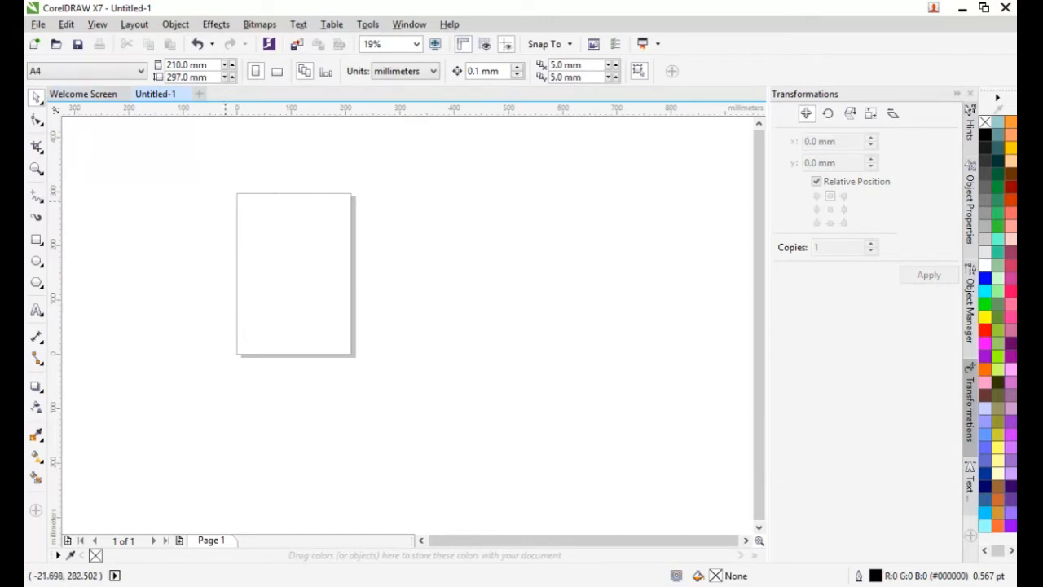
pyautogui.hotkey('ctrl', 'z')
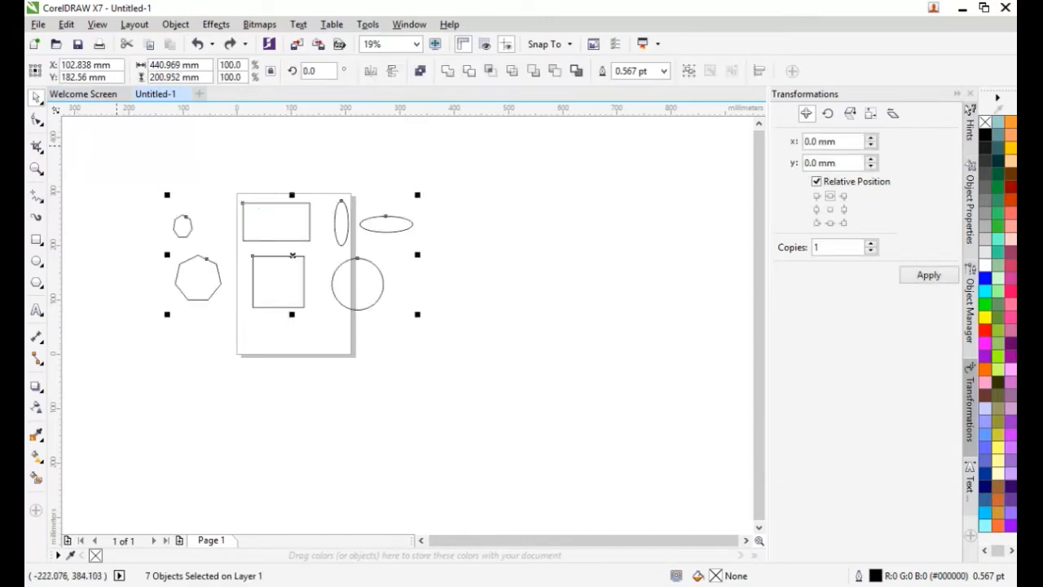
pyautogui.press('Delete')
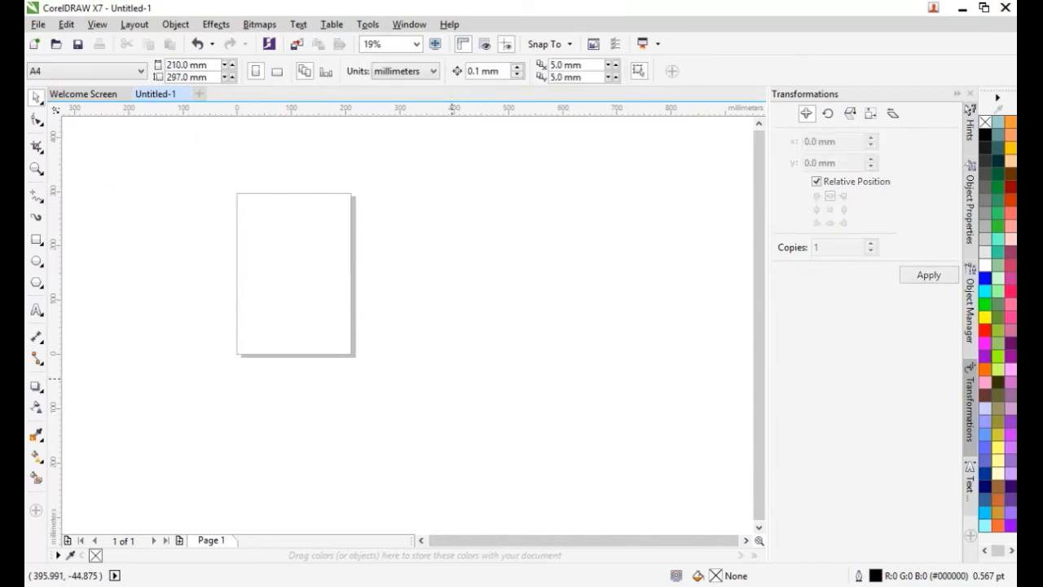
pyautogui.scroll(1, 237, 173)
pyautogui.scroll(-1, 279, 213)
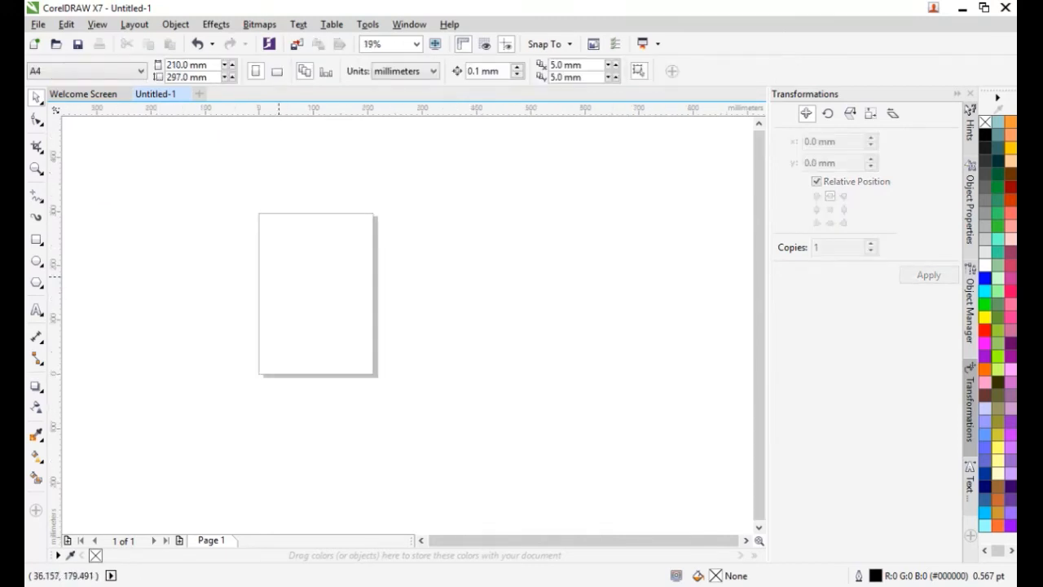
pyautogui.scroll(1, 278, 277)
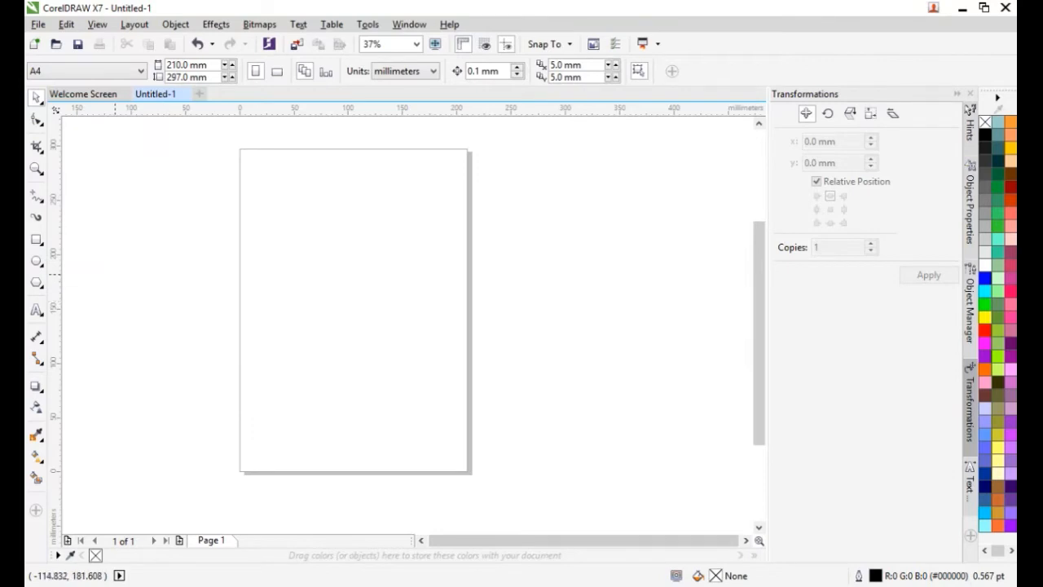
pyautogui.scroll(-1, 115, 275)
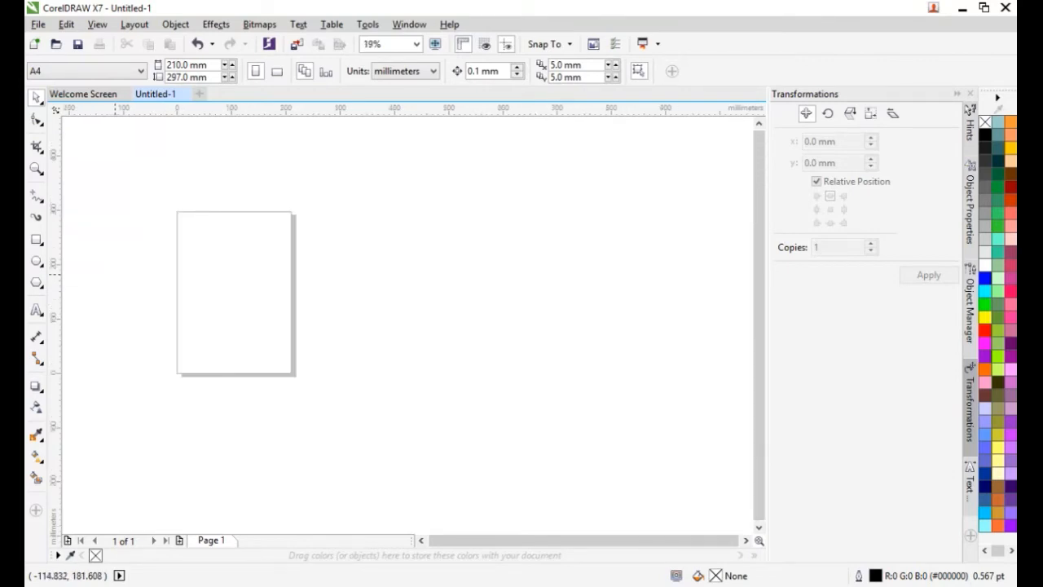
pyautogui.scroll(-1, 114, 275)
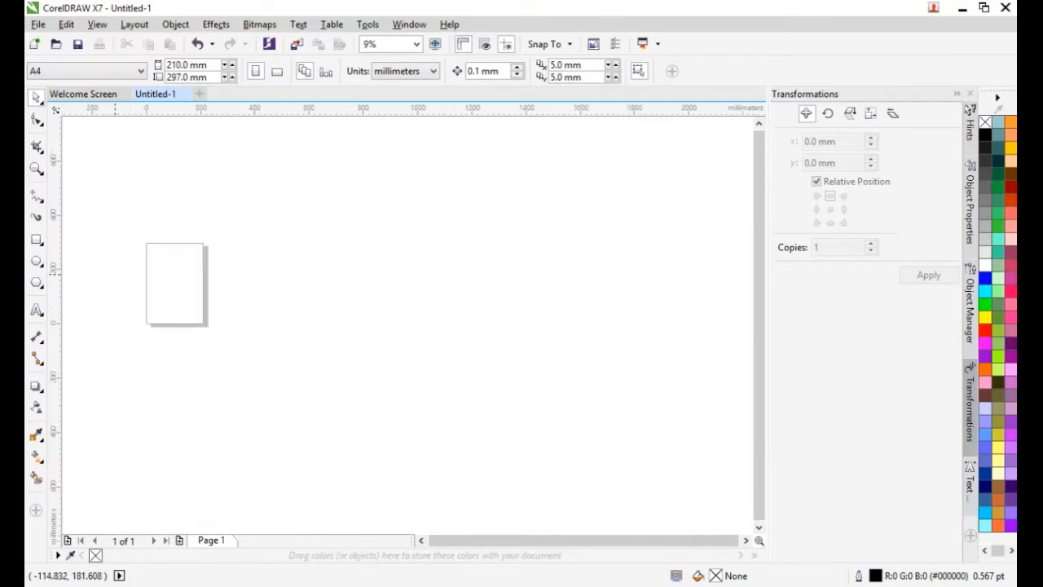
pyautogui.scroll(-1, 304, 275)
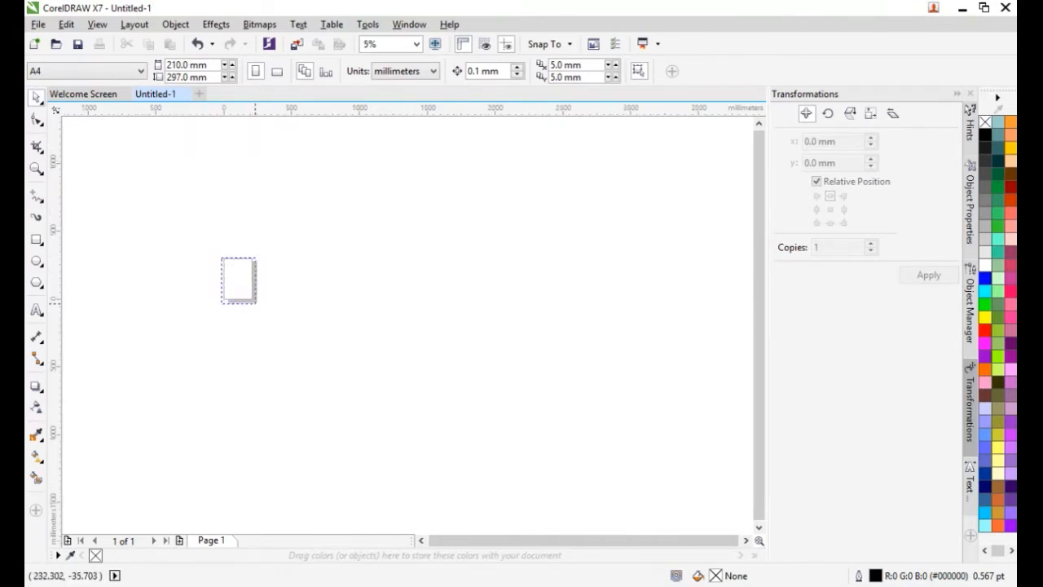
# - Draw a square about 145 × 145 mm in the upper part of the page
pyautogui.hotkey('shift', 'F4')
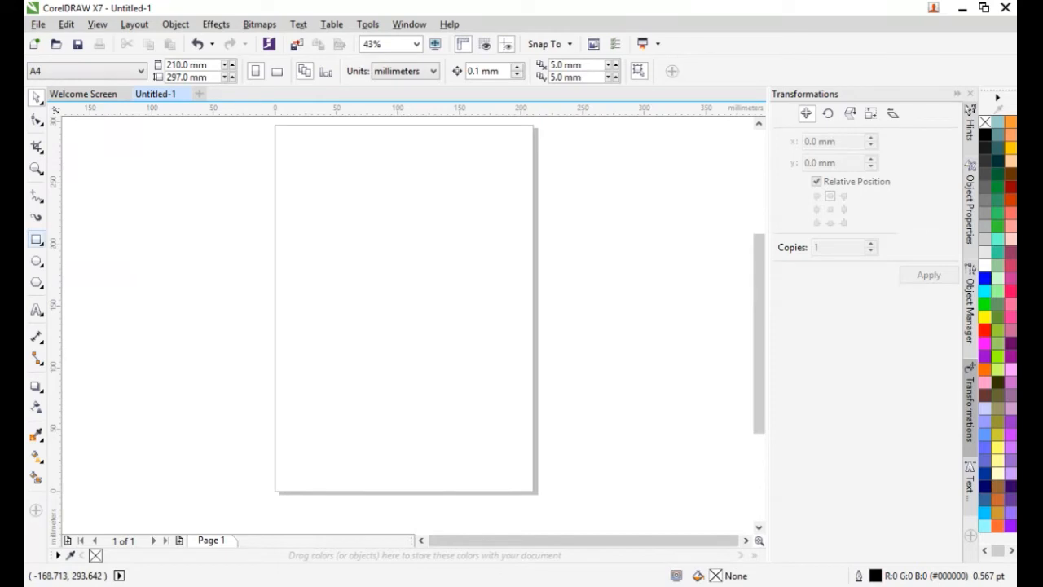
pyautogui.click(37, 240)
pyautogui.moveTo(315, 155); pyautogui.dragTo(493, 333)
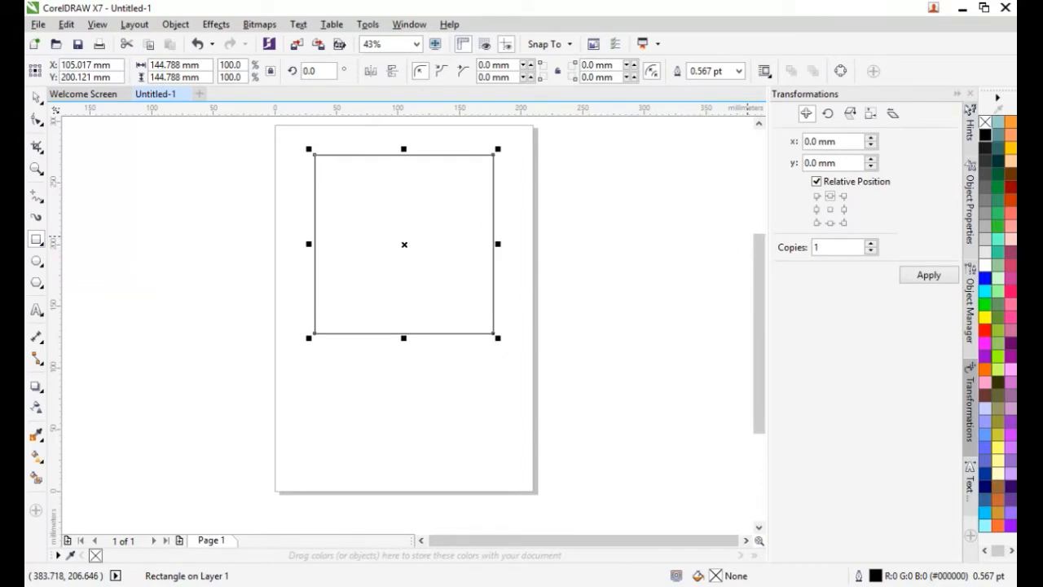
# - Try black, cyan and pale lavender (#CCCCFF) in turn as the square's fill color
pyautogui.click(986, 135)
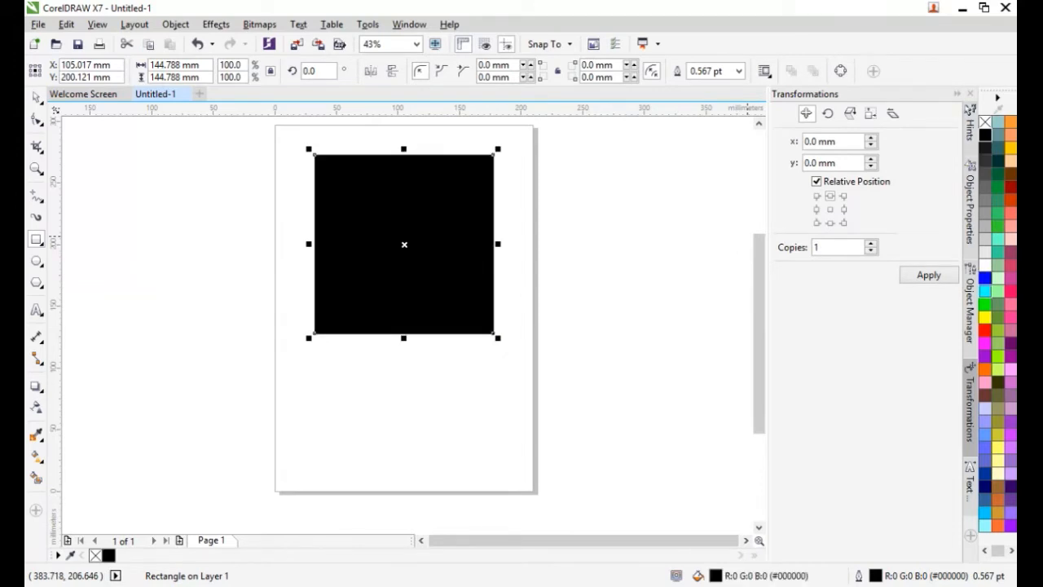
pyautogui.click(985, 291)
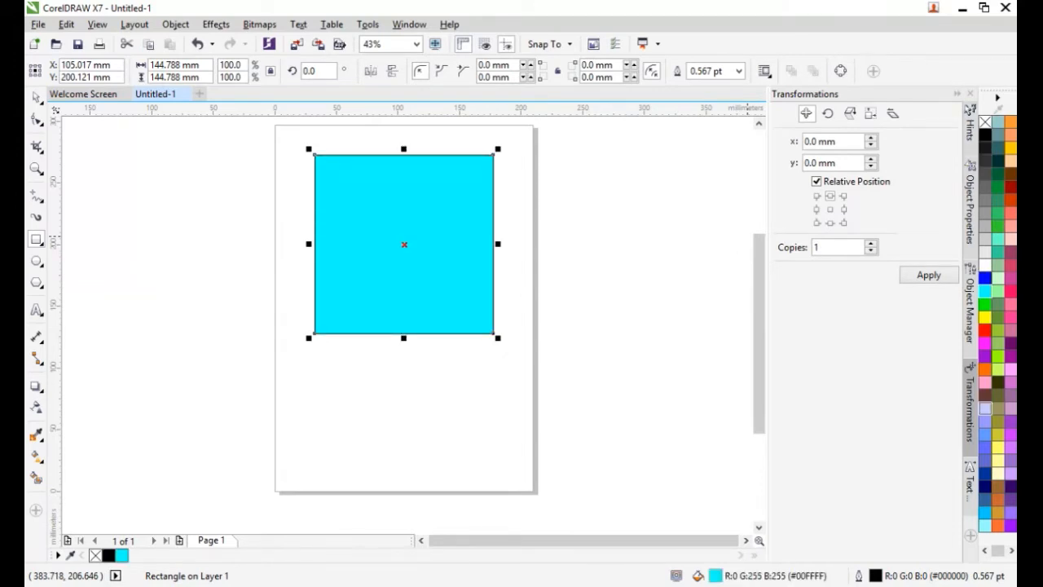
pyautogui.click(986, 382)
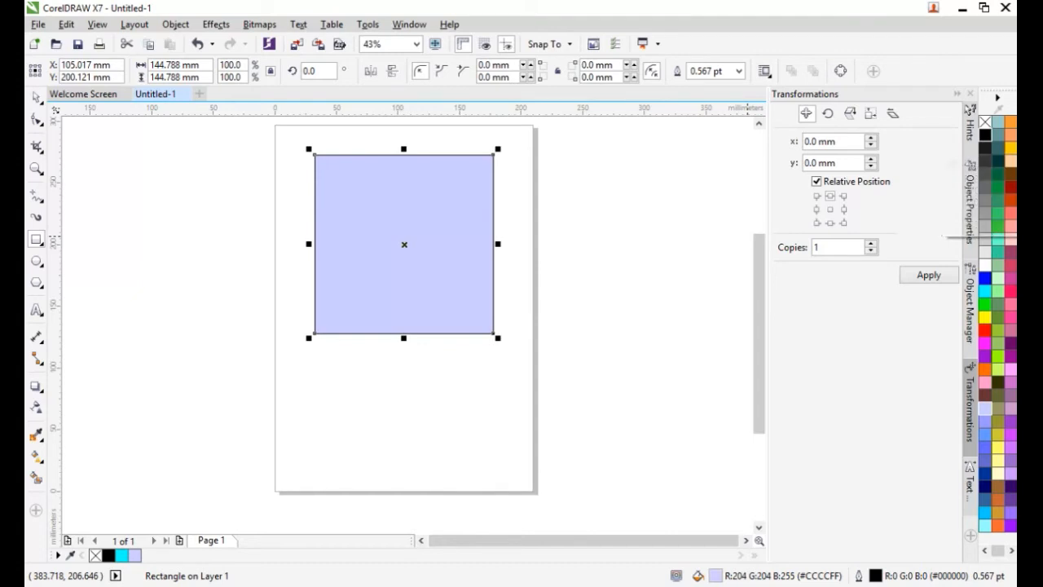
# - Try several outline colors on the square: white, greys, red, brown (#663333), magenta (#FF00FF) and finally dark blue (#003399)
pyautogui.rightClick(986, 253)
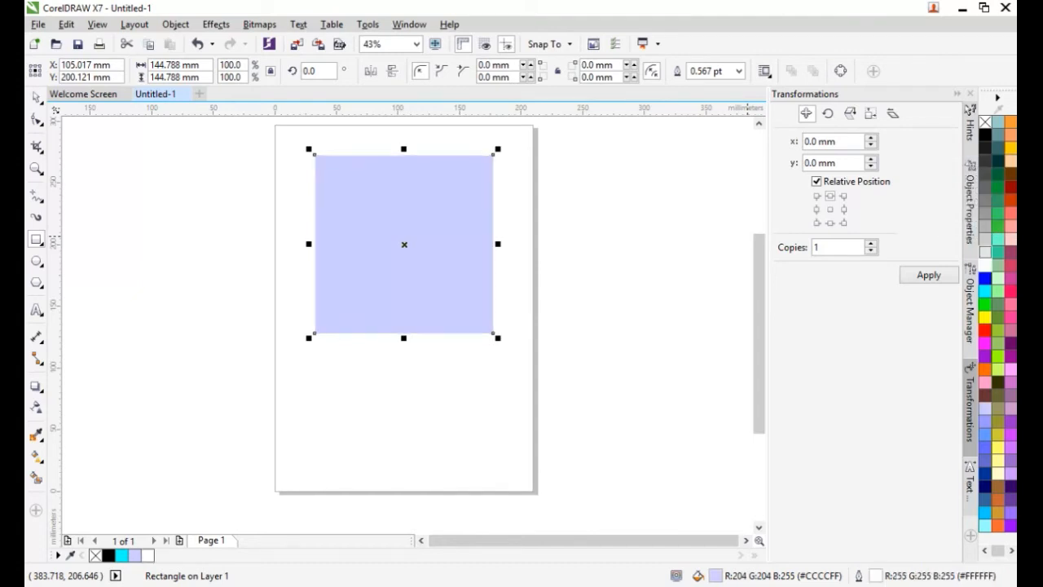
pyautogui.rightClick(985, 252)
pyautogui.rightClick(985, 240)
pyautogui.rightClick(986, 330)
pyautogui.rightClick(985, 395)
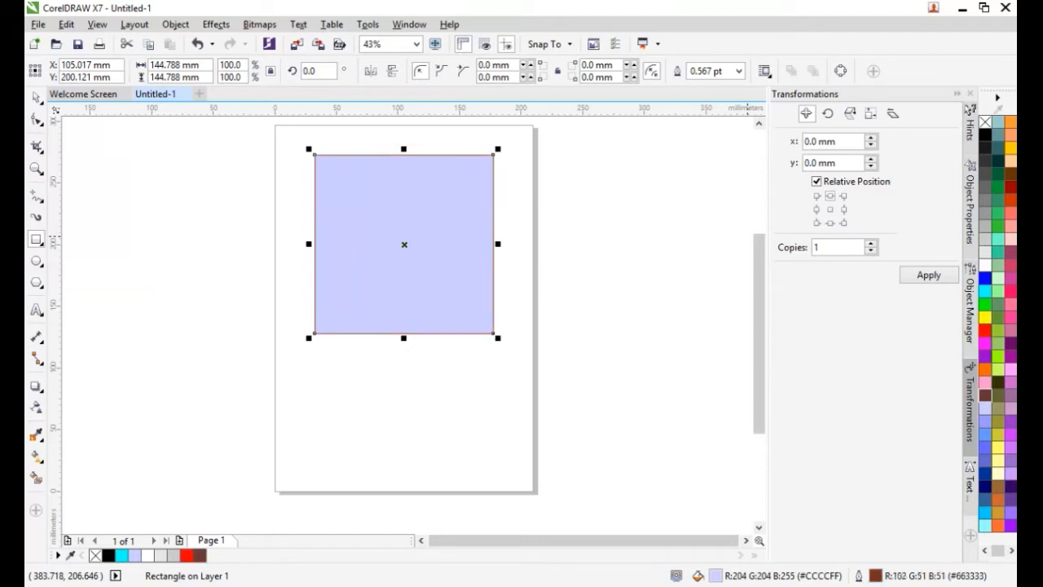
pyautogui.rightClick(986, 343)
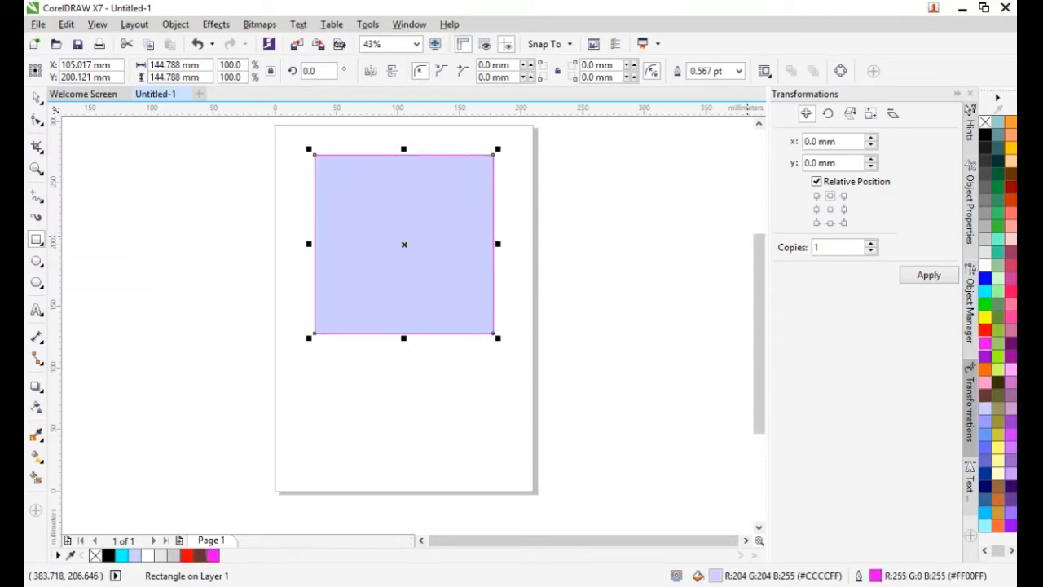
pyautogui.rightClick(985, 474)
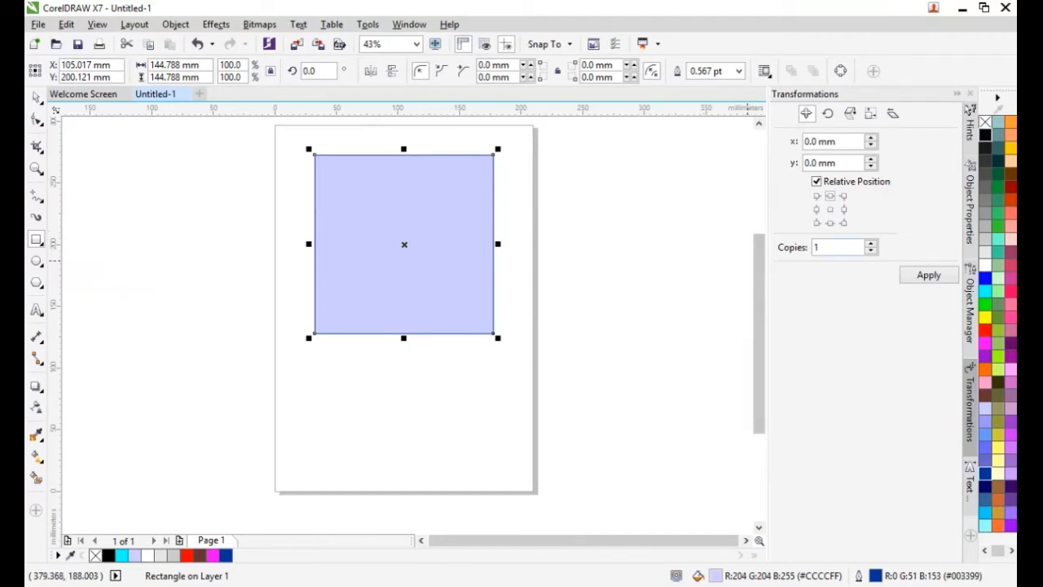
# - Remove both the outline and the fill from the square and deselect it
pyautogui.rightClick(985, 122)
pyautogui.click(986, 122)
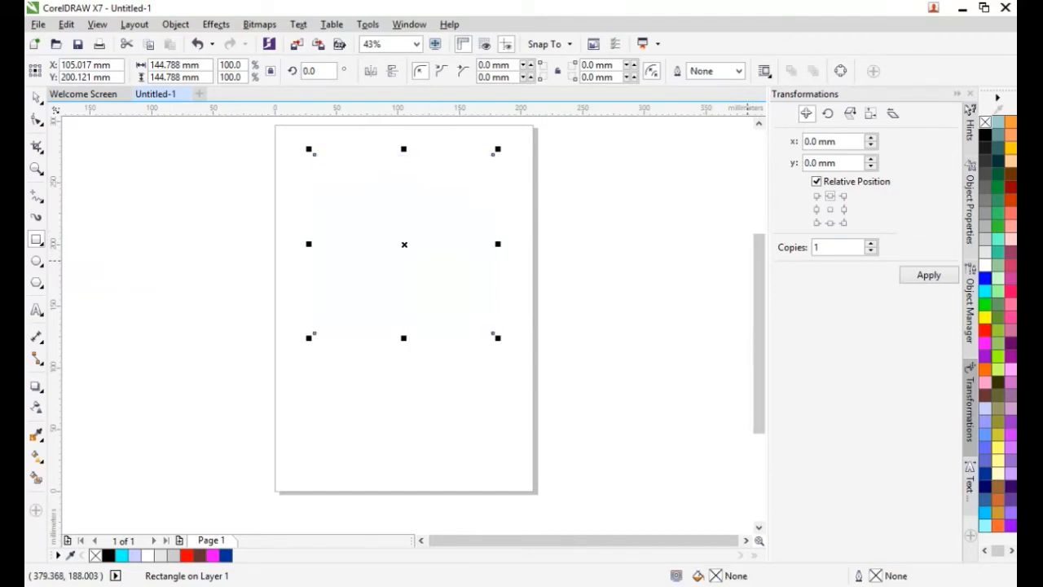
pyautogui.click(36, 98)
pyautogui.click(112, 206)
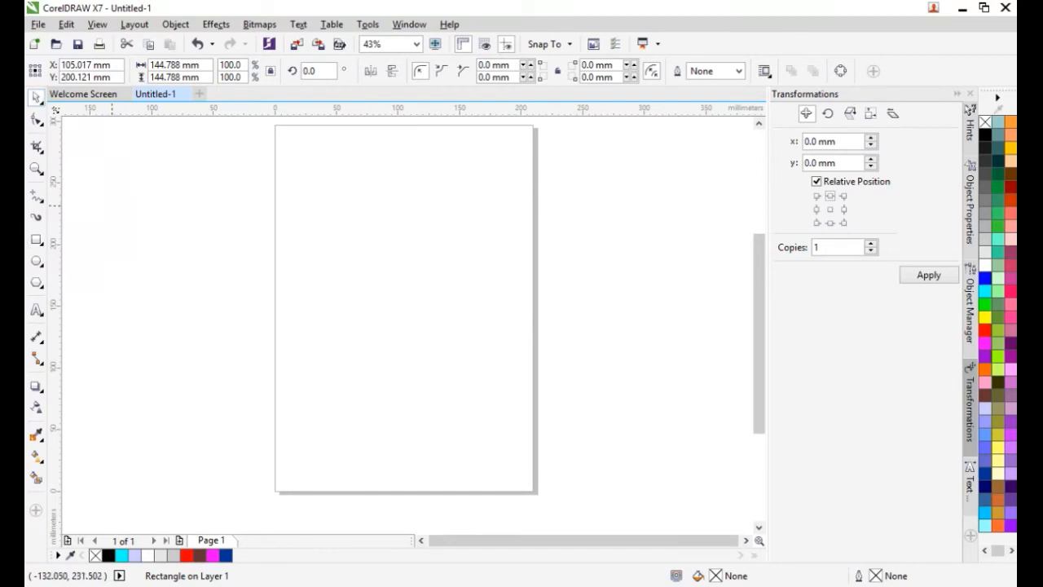
# - Reselect the transparent square, fill it with cyan (#00FFFF) and deselect it
pyautogui.click(417, 246)
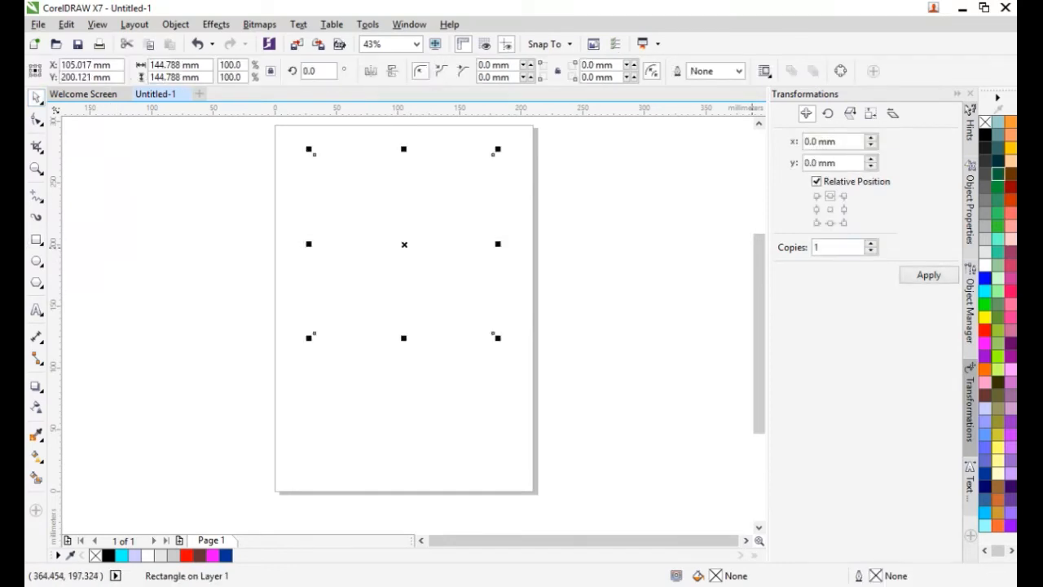
pyautogui.click(985, 291)
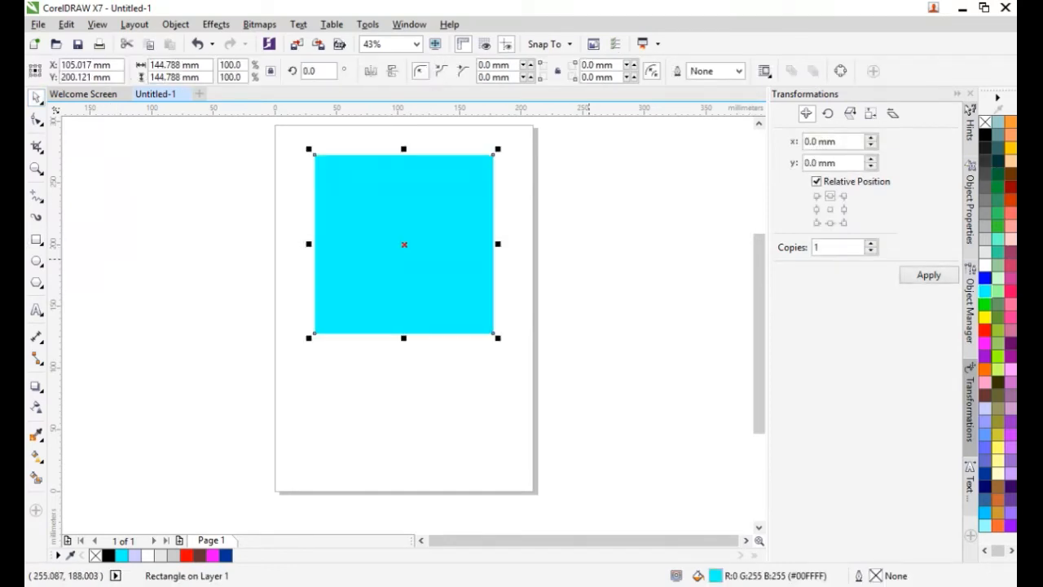
pyautogui.click(561, 259)
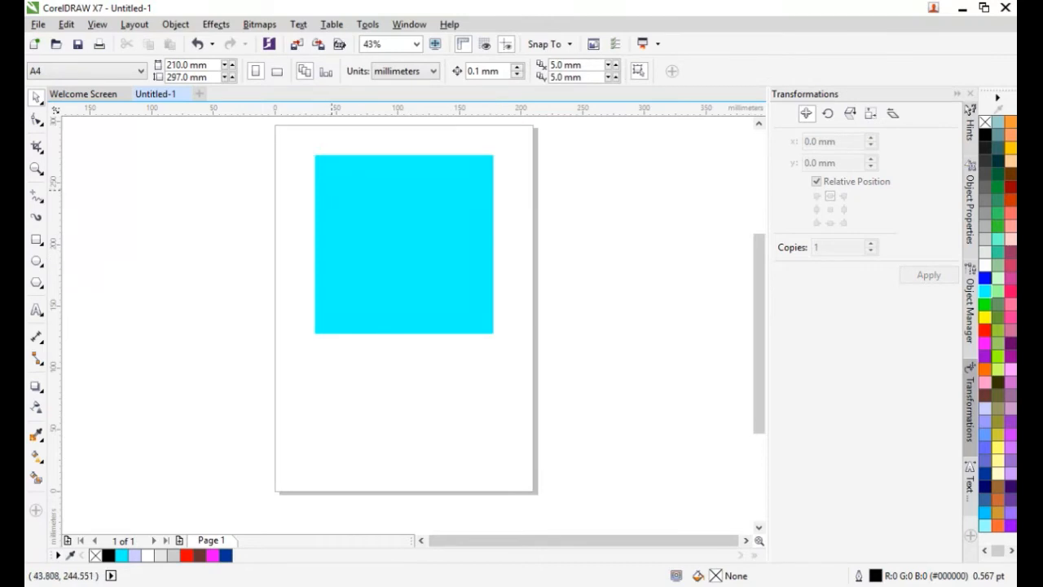
pyautogui.scroll(-2, 473, 229)
pyautogui.scroll(2, 464, 171)
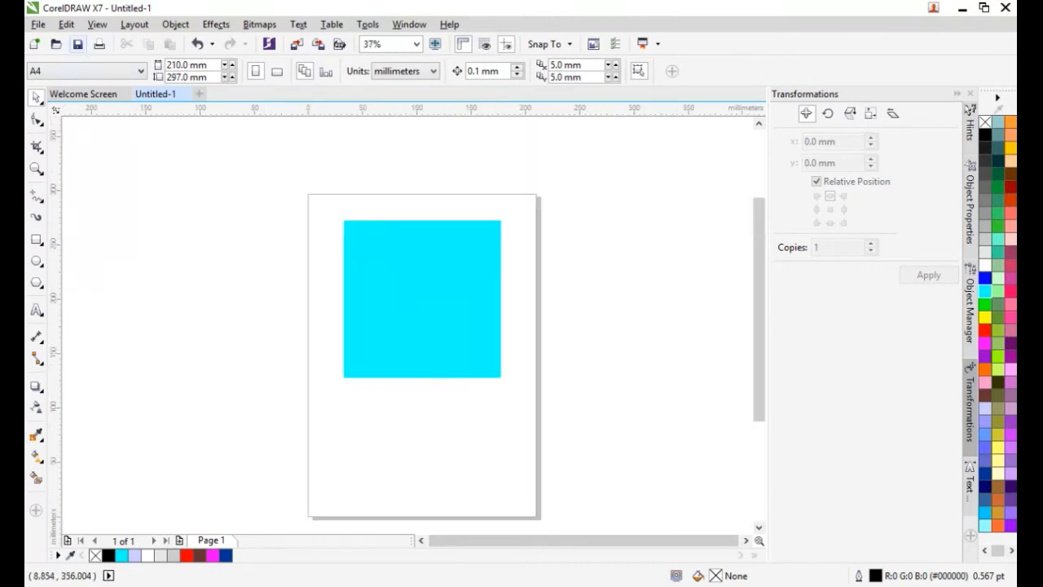
# - Start saving the drawing under a new name and create a folder named "tutorial corel" in Documents
pyautogui.click(37, 23)
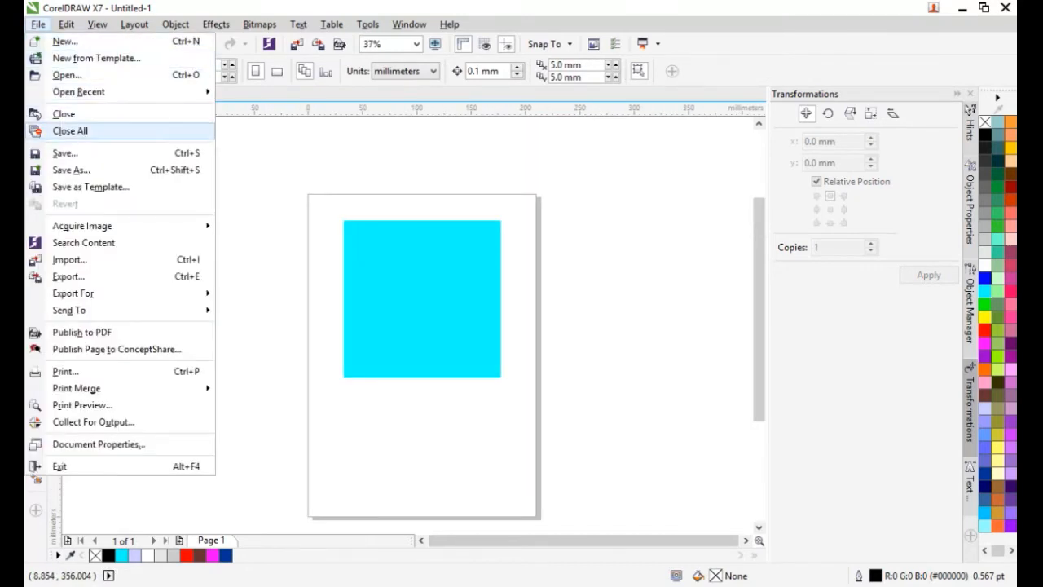
pyautogui.click(72, 171)
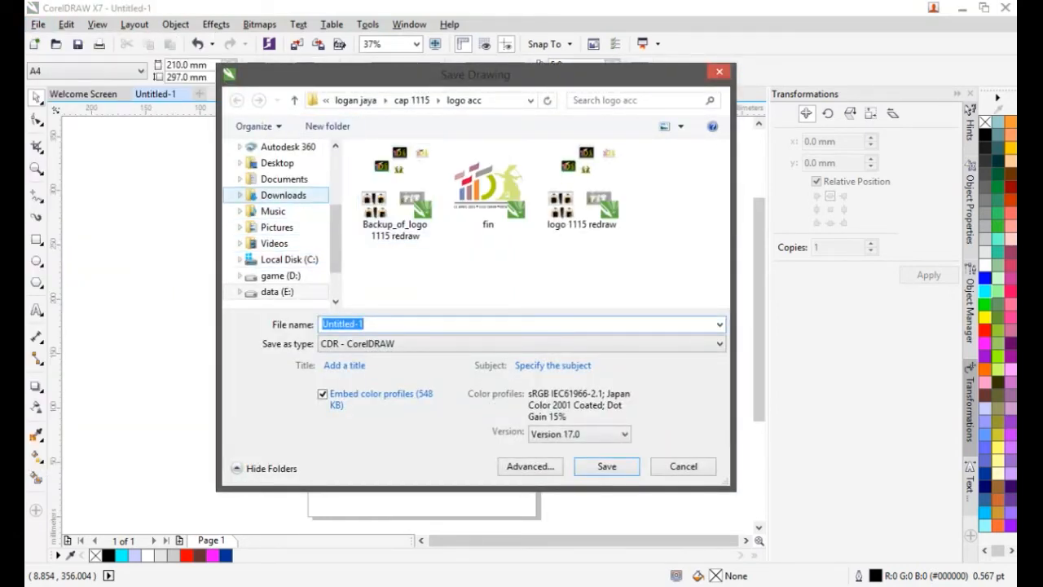
pyautogui.click(284, 180)
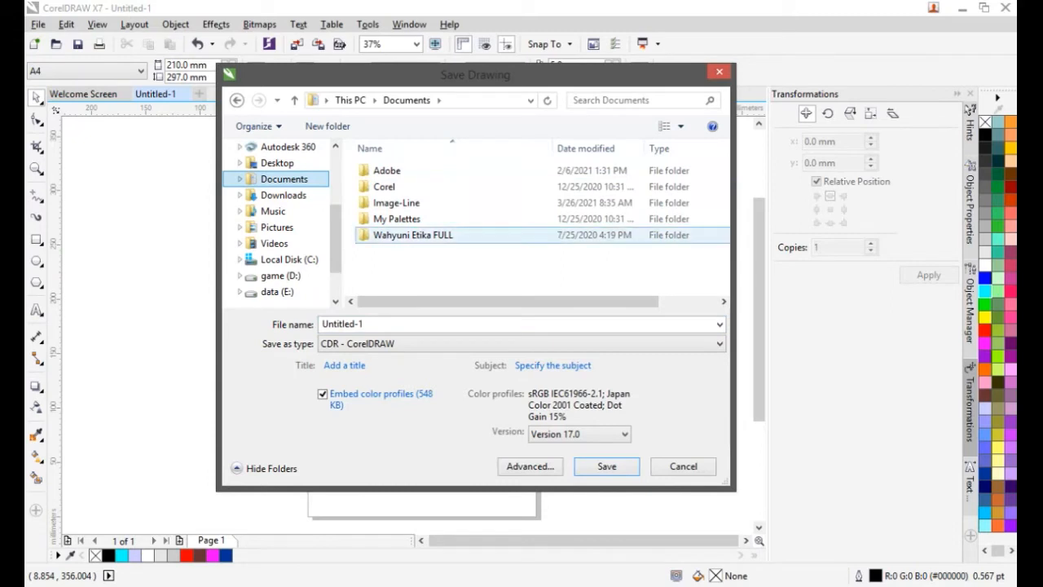
pyautogui.click(327, 126)
pyautogui.write('tutorial')
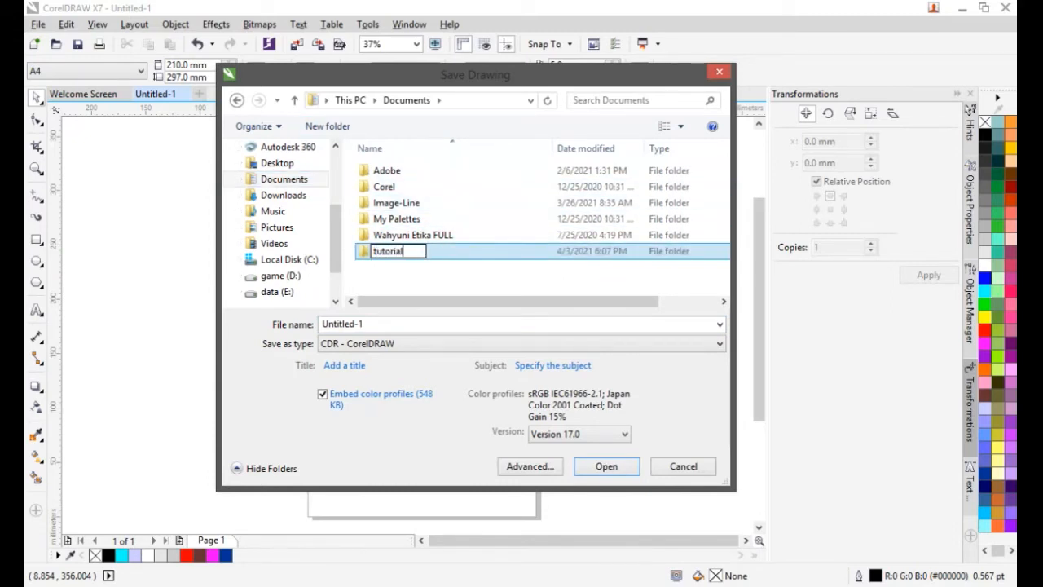
pyautogui.write(' corel')
pyautogui.press('Return')
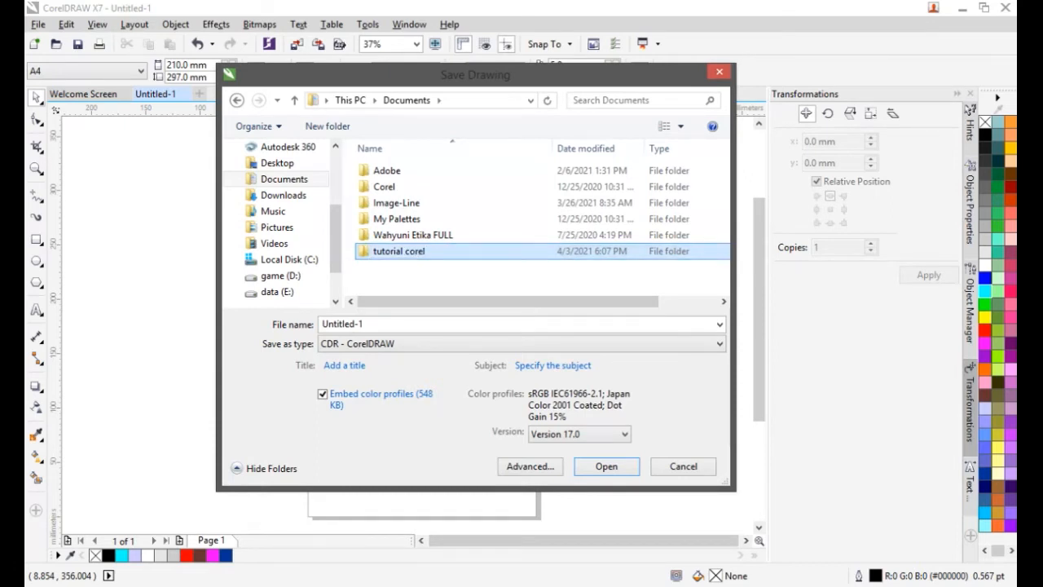
# - Save the drawing as "dasar1" in CDR format inside the "tutorial corel" folder
pyautogui.press('Return')
pyautogui.write('dasar')
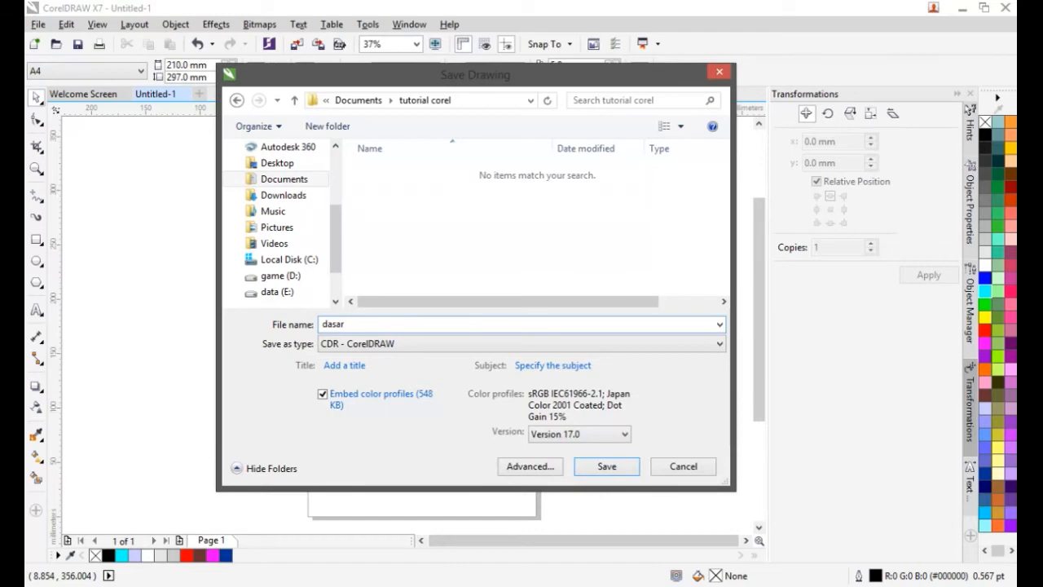
pyautogui.write('1')
pyautogui.press('Return')
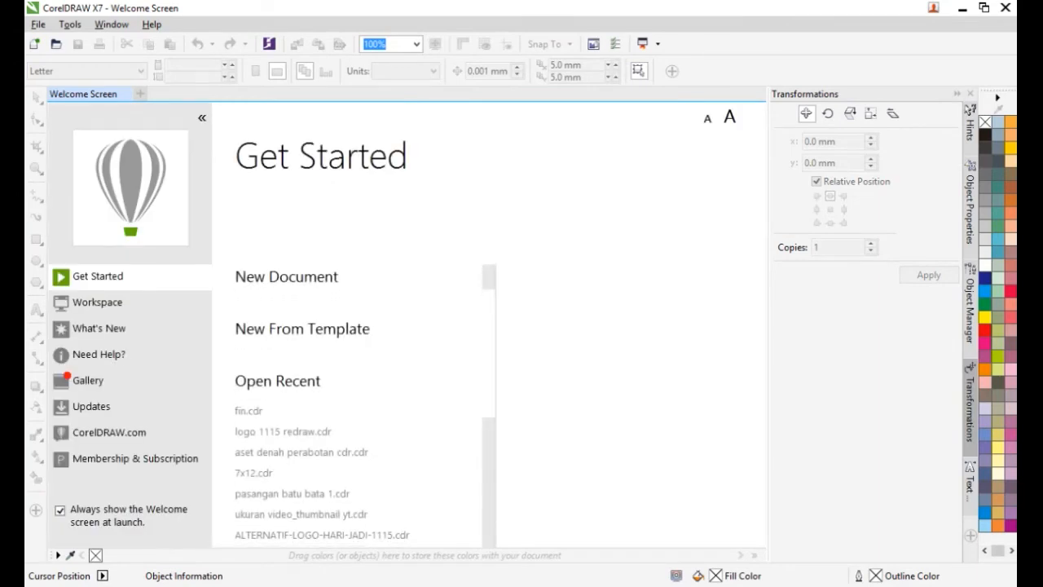
# - Start a new document and set its page size to A4 in millimeters
pyautogui.click(38, 24)
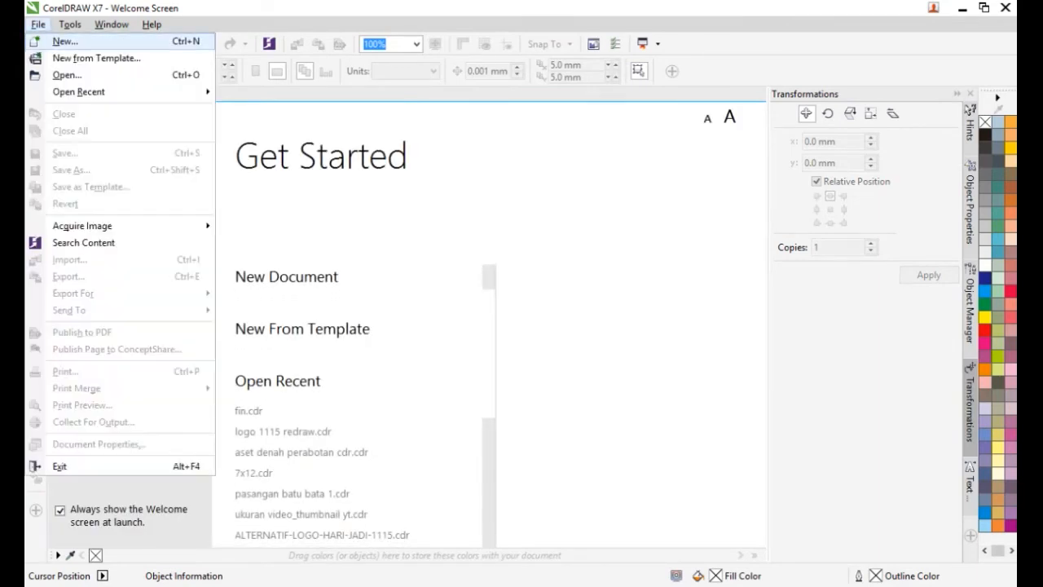
pyautogui.click(65, 42)
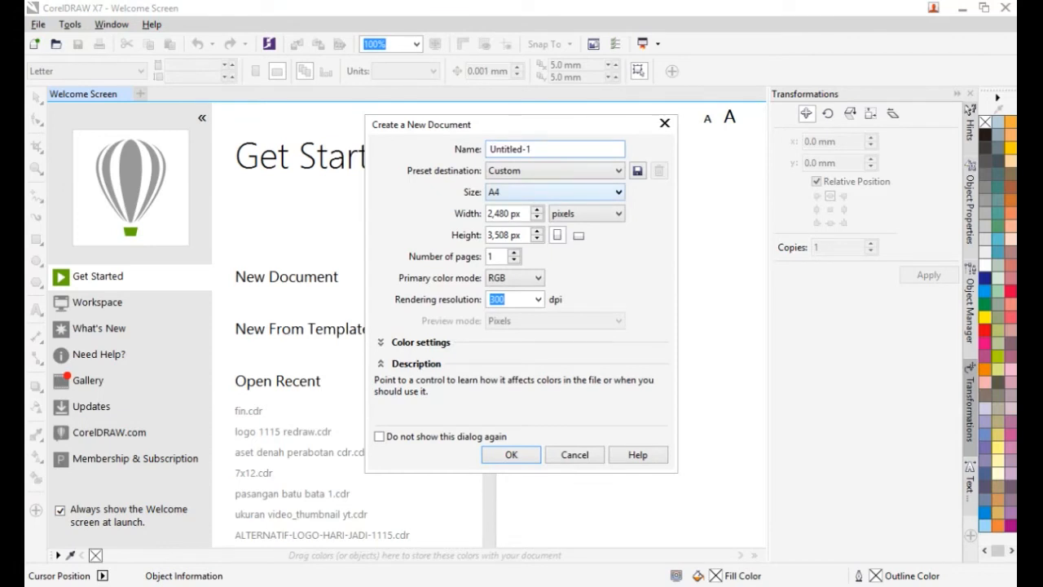
pyautogui.click(554, 192)
pyautogui.click(554, 210)
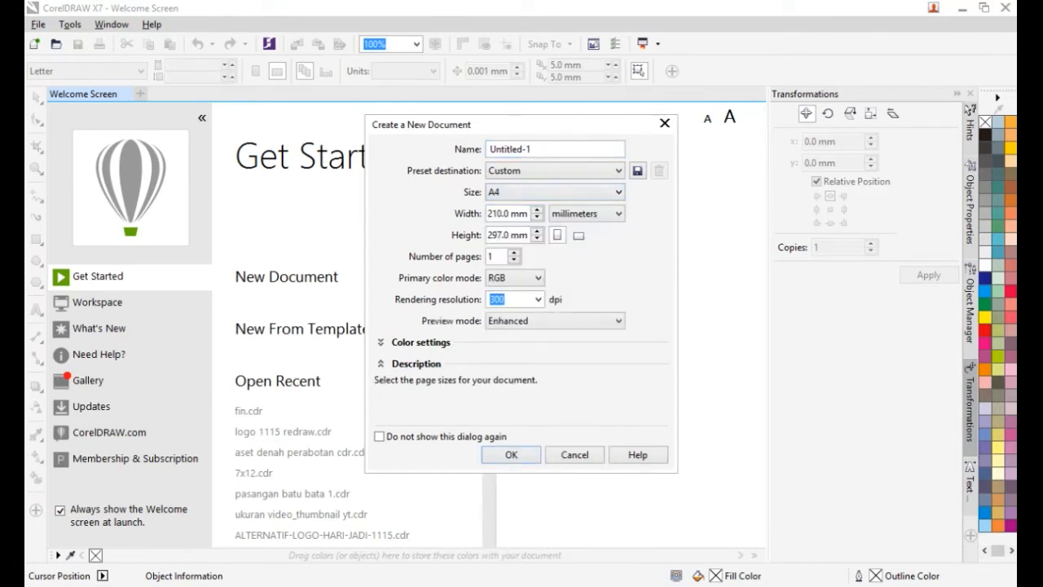
# - Switch the new document's page size to Custom, look through the measurement units, and return the size to A4
pyautogui.click(554, 191)
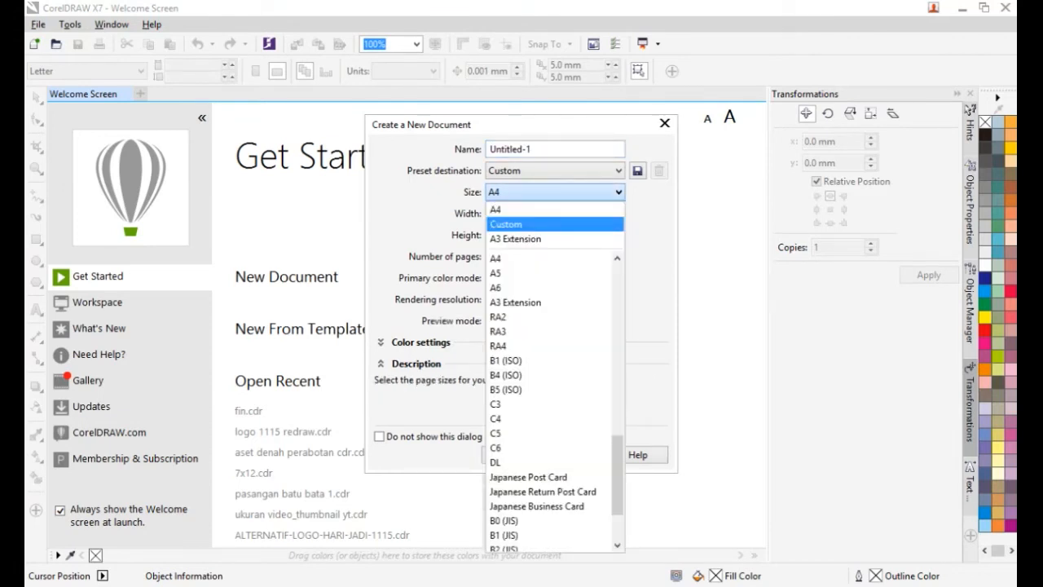
pyautogui.click(554, 225)
pyautogui.click(587, 213)
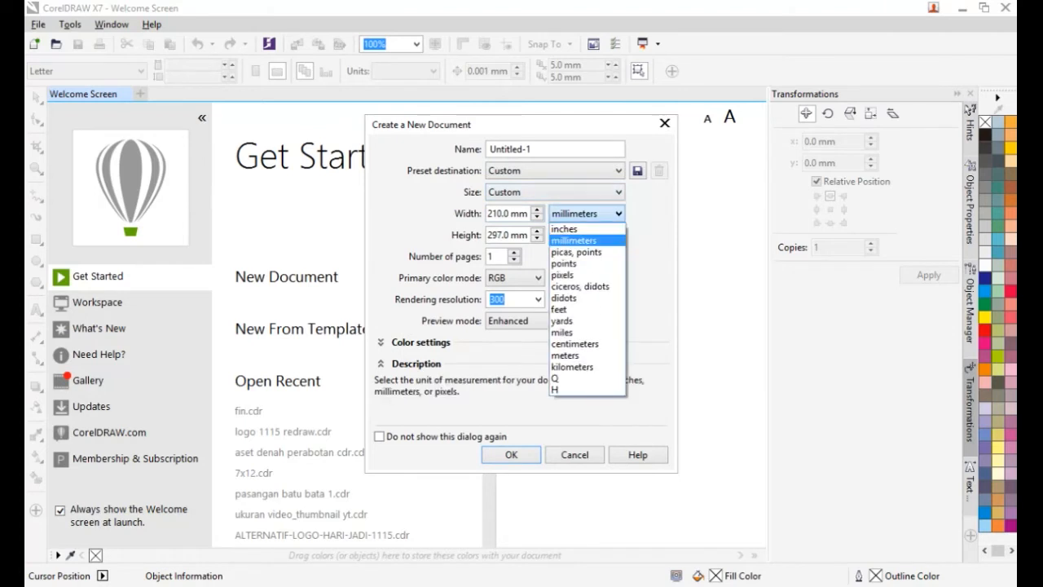
pyautogui.click(587, 213)
pyautogui.click(554, 193)
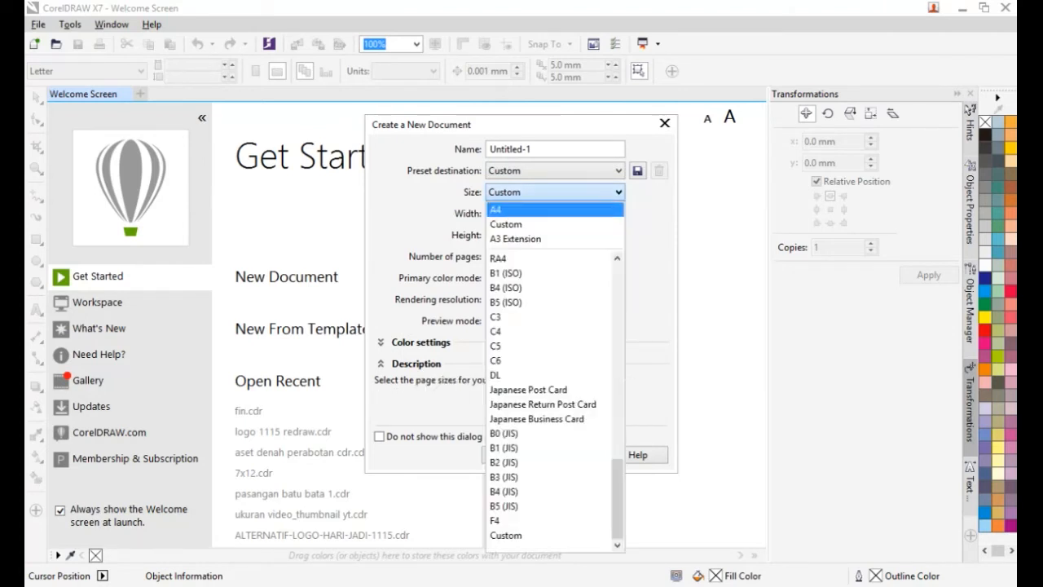
pyautogui.click(555, 209)
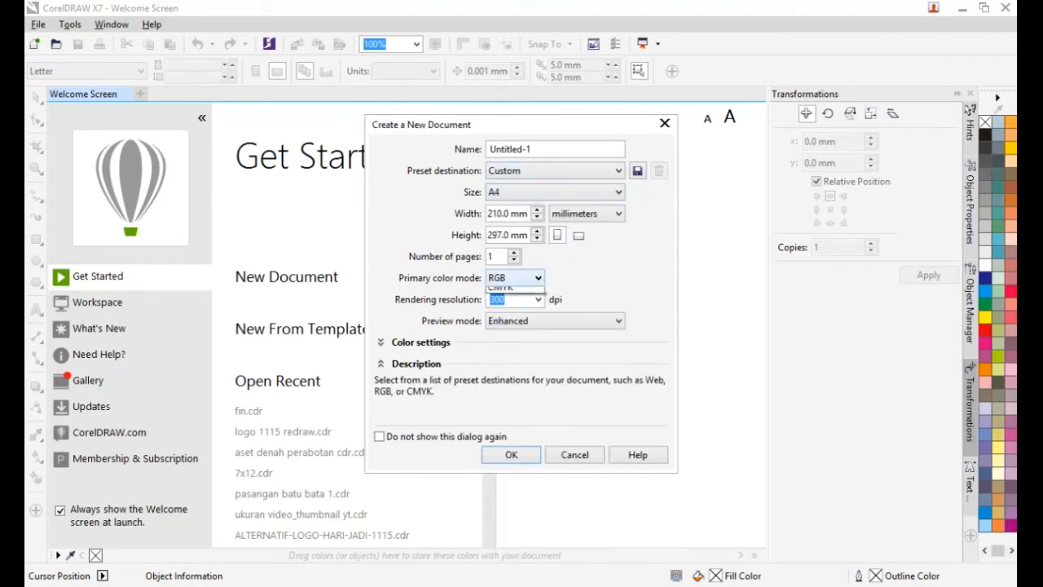
# - Try CMYK as the new document's primary color mode and return it to RGB
pyautogui.click(515, 278)
pyautogui.click(505, 298)
pyautogui.click(514, 278)
pyautogui.click(505, 292)
pyautogui.click(514, 278)
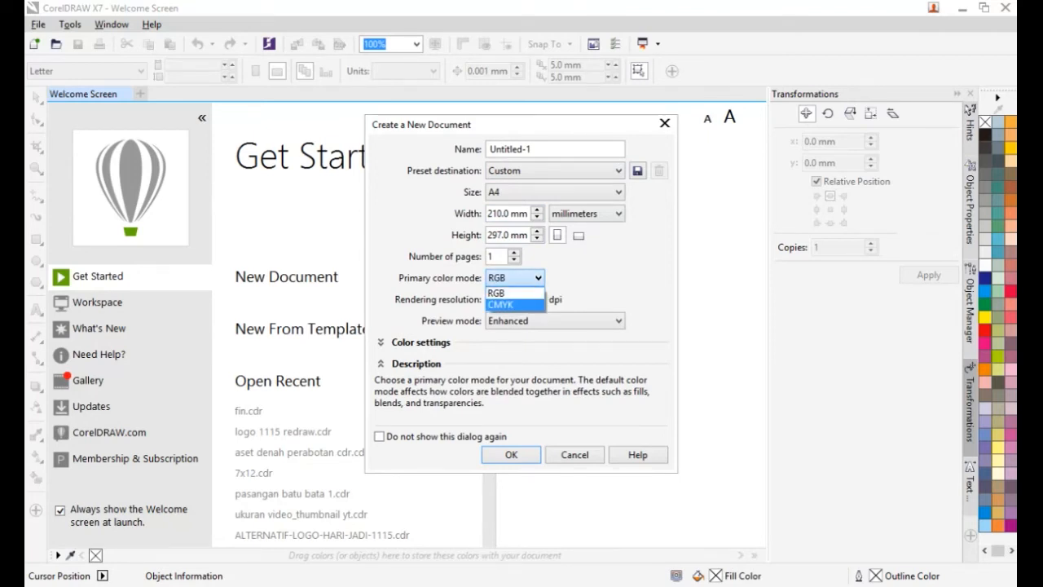
pyautogui.click(502, 304)
pyautogui.click(515, 278)
pyautogui.click(497, 292)
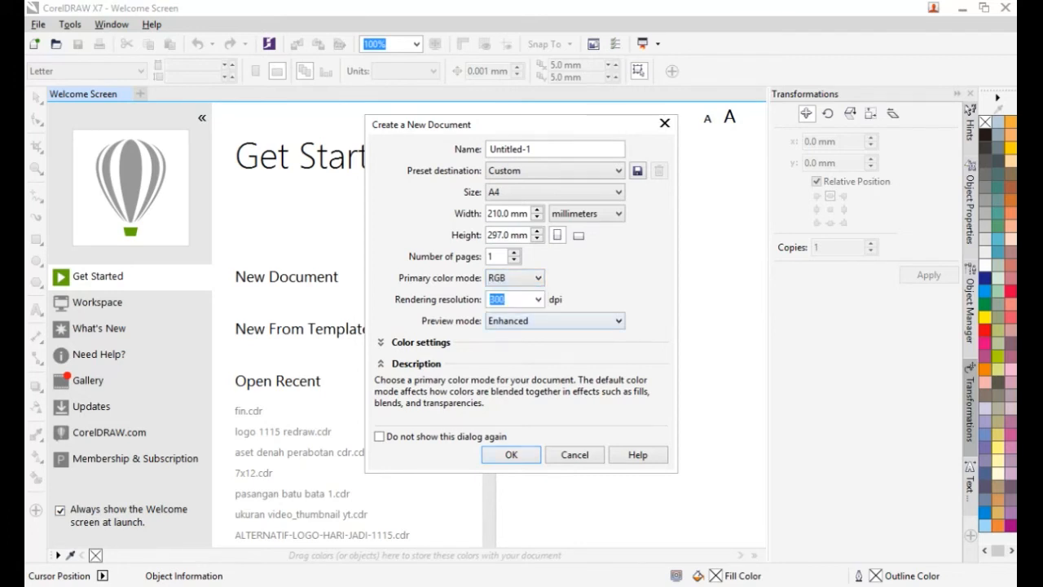
# - Create the new A4 portrait document with the chosen RGB settings
pyautogui.click(511, 455)
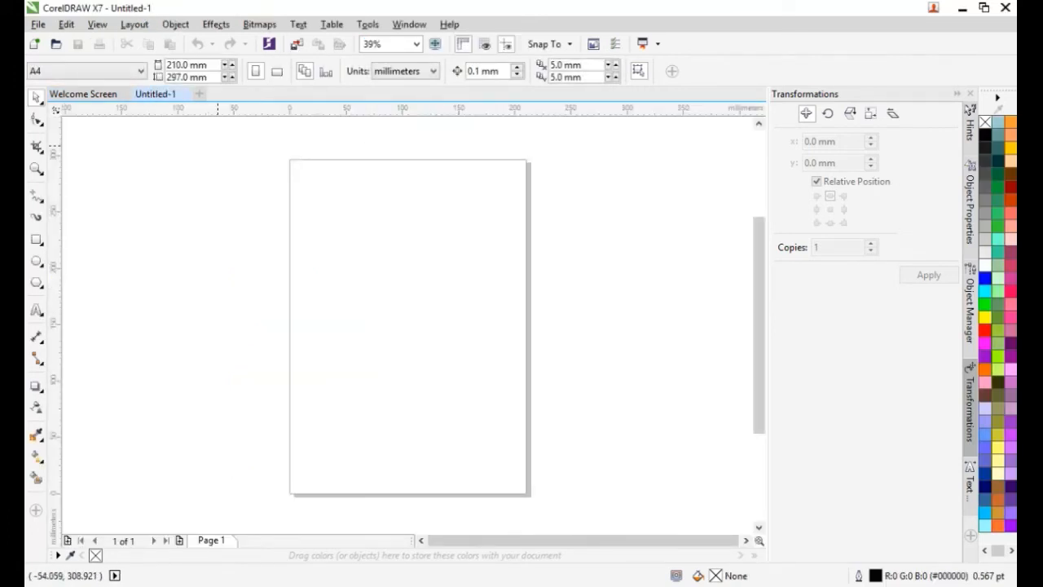
pyautogui.click(37, 23)
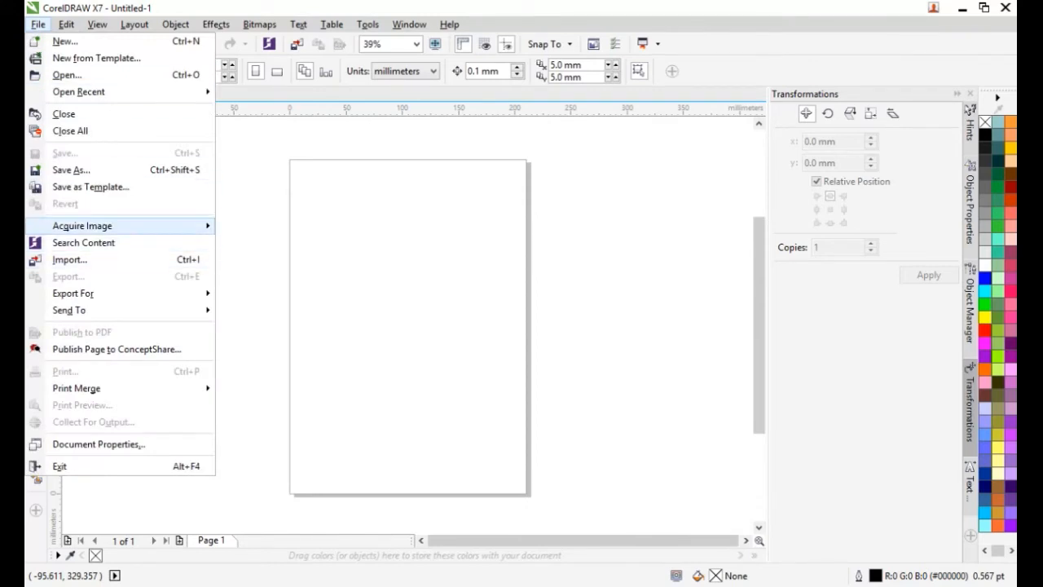
pyautogui.click(232, 148)
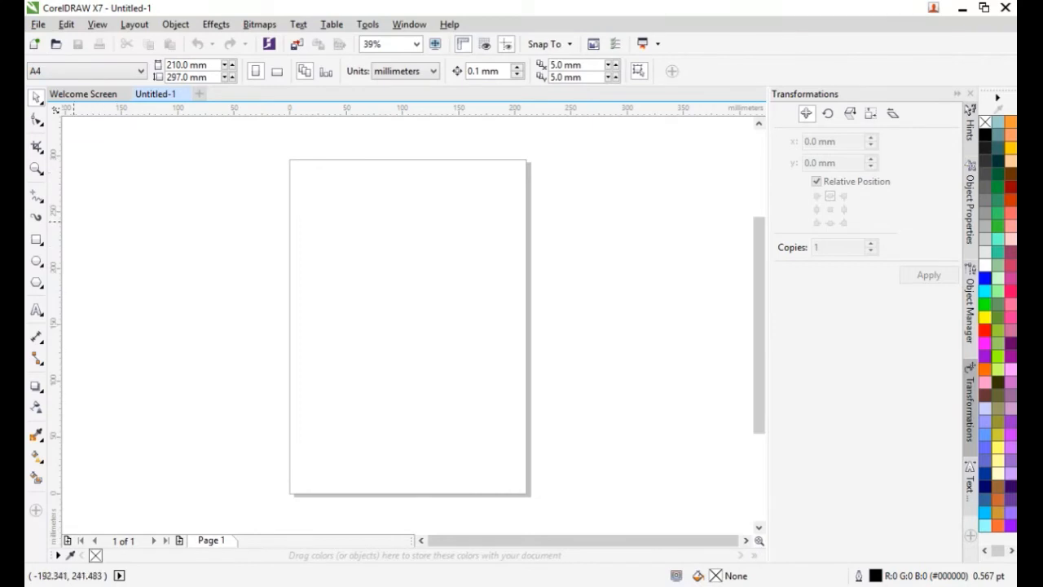
# - Draw a rectangle about 123 by 69 mm near the page's upper edge
pyautogui.click(36, 197)
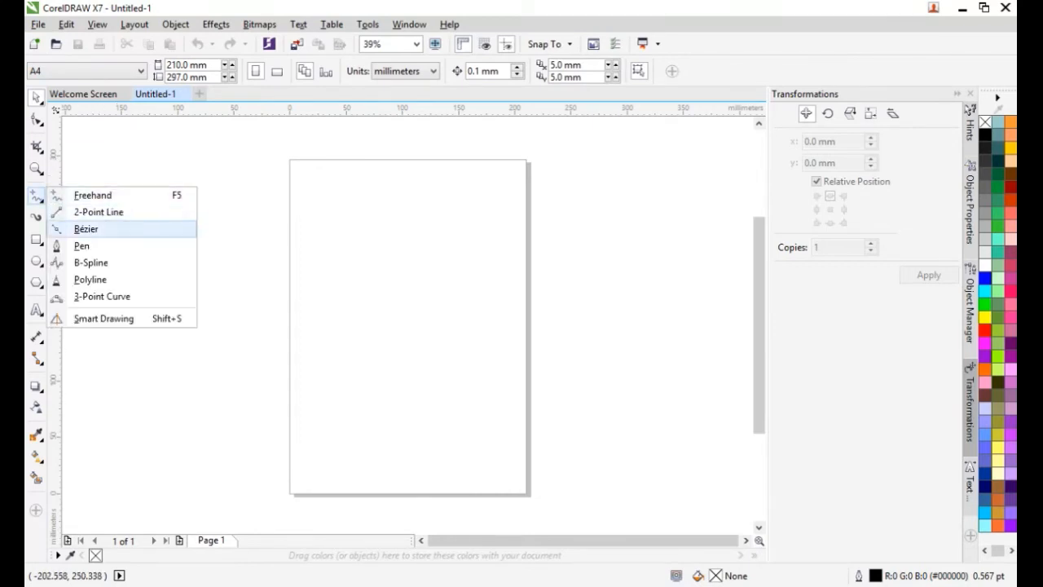
pyautogui.moveTo(37, 240)
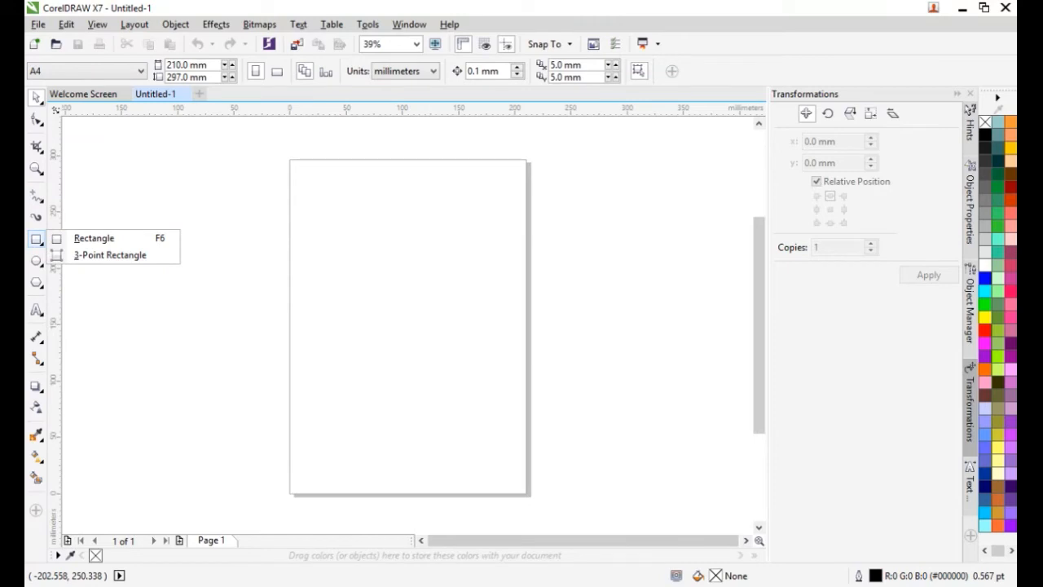
pyautogui.click(94, 238)
pyautogui.moveTo(303, 179)
pyautogui.mouseDown()
pyautogui.moveTo(361, 204)
pyautogui.moveTo(410, 289)
pyautogui.moveTo(441, 258)
pyautogui.mouseUp()
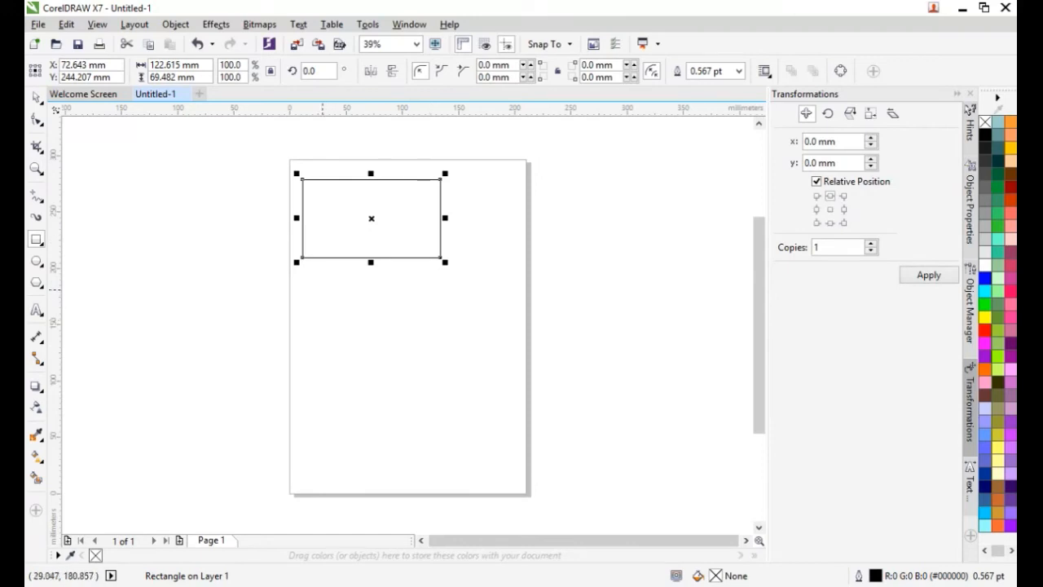
# - Draw a square below the rectangle, try a wide rectangle beneath it, and undo that last one
pyautogui.moveTo(322, 290)
pyautogui.mouseDown()
pyautogui.moveTo(441, 408)
pyautogui.moveTo(403, 370)
pyautogui.moveTo(429, 396)
pyautogui.mouseUp()
pyautogui.moveTo(289, 369); pyautogui.dragTo(429, 406)
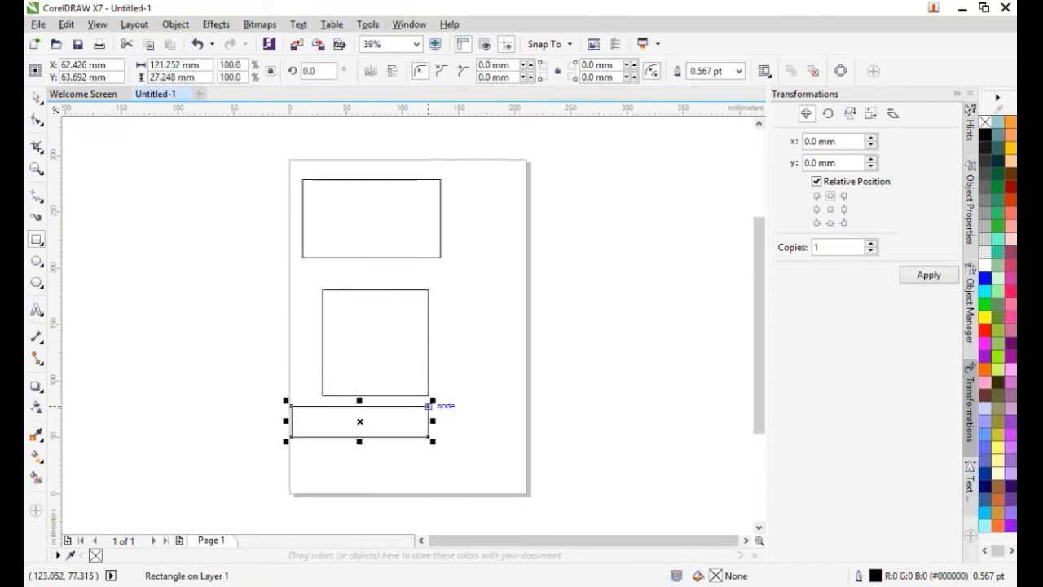
pyautogui.hotkey('ctrl', 'z')
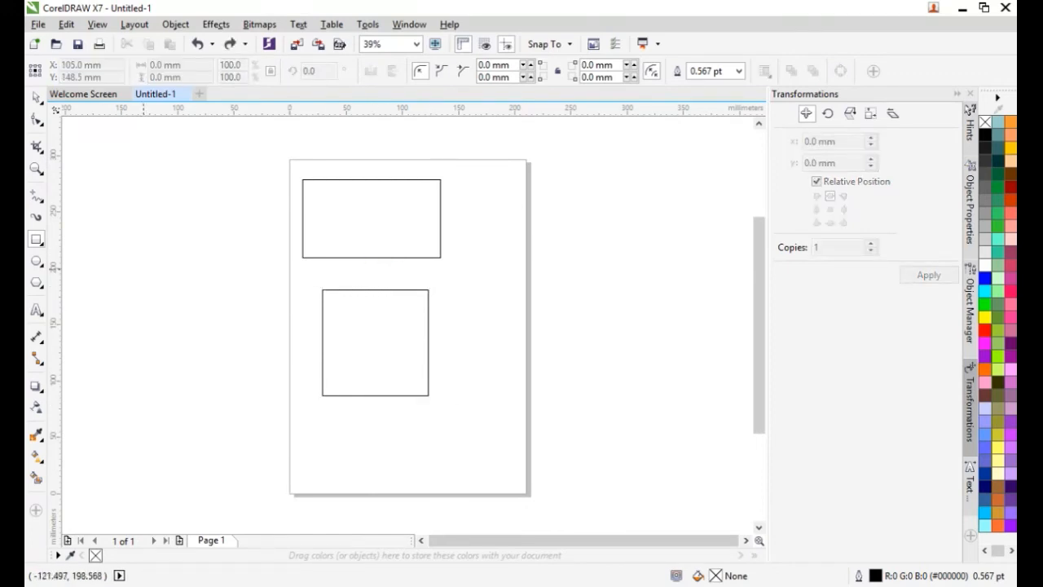
# - Draw a tall ellipse about 25 by 82 mm, a wide ellipse about 97 by 29 mm, and a circle about 95 mm across
pyautogui.click(36, 261)
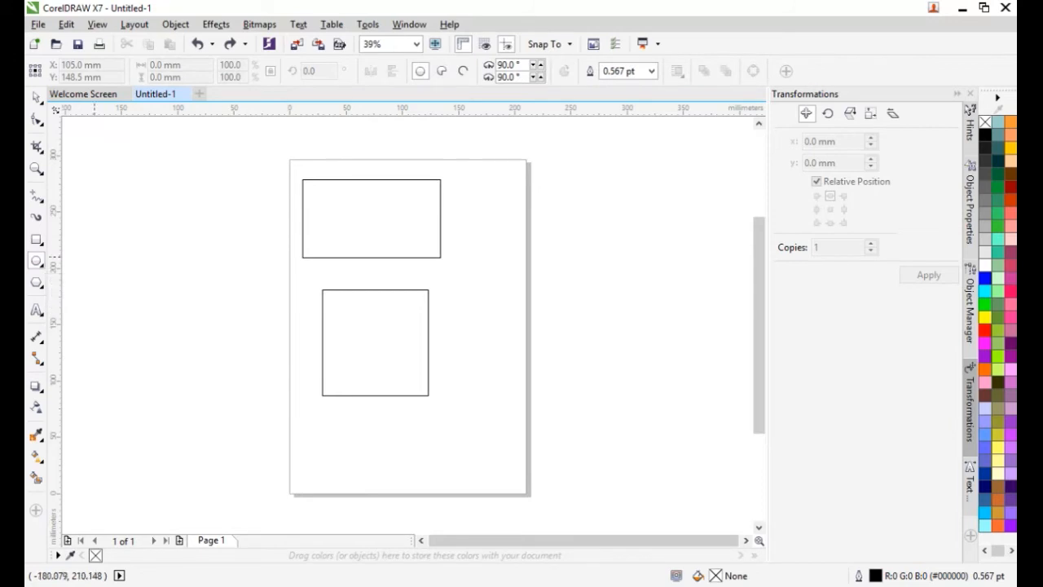
pyautogui.moveTo(491, 174); pyautogui.dragTo(520, 268)
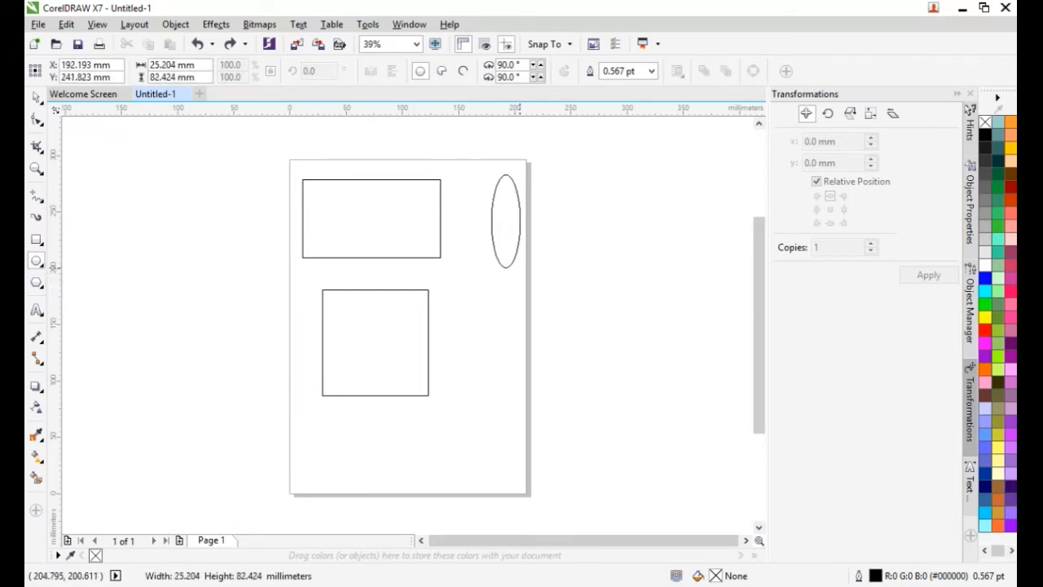
pyautogui.moveTo(544, 207); pyautogui.dragTo(654, 241)
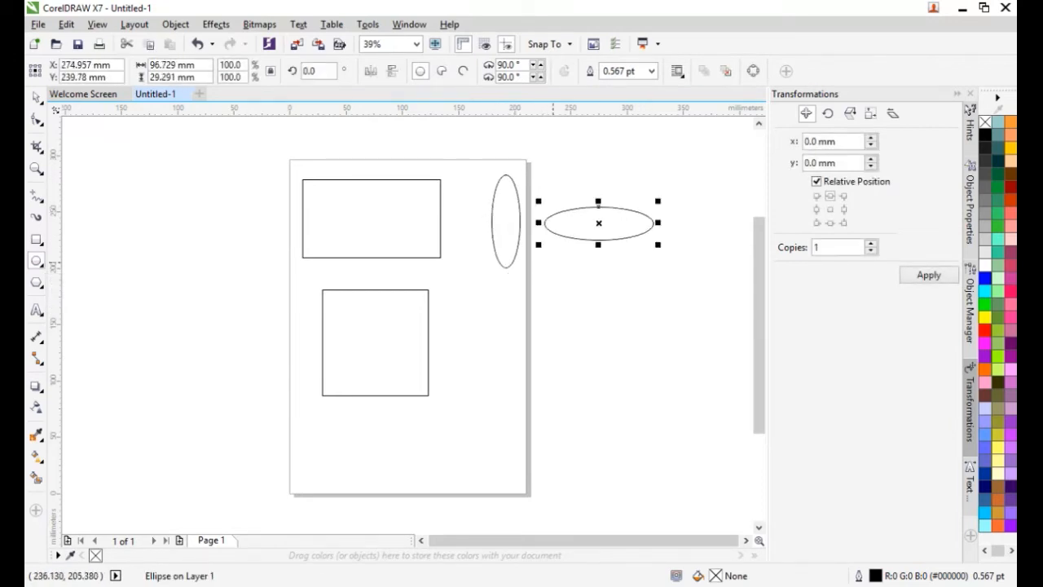
pyautogui.moveTo(486, 293); pyautogui.dragTo(595, 402)
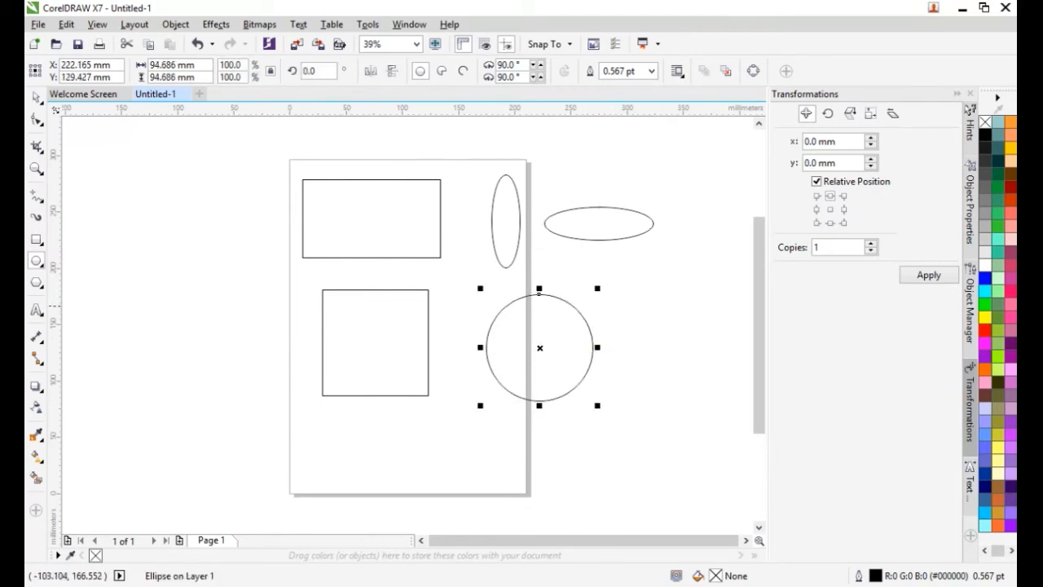
# - Draw two three-sided polygons beside the page, a small one and a larger one about 75 by 65 mm below it
pyautogui.click(35, 282)
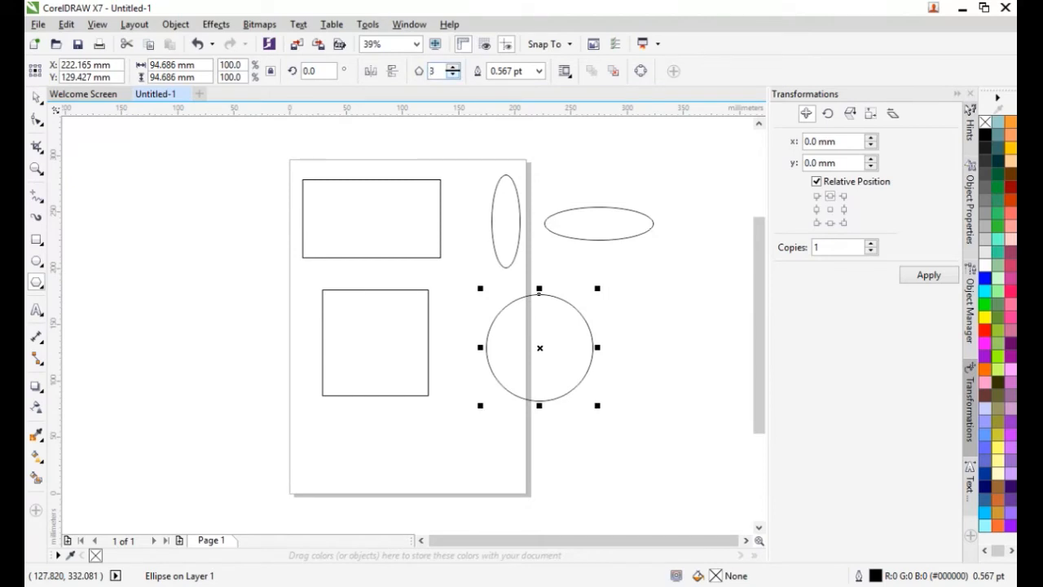
pyautogui.moveTo(153, 198); pyautogui.dragTo(200, 245)
pyautogui.moveTo(161, 285); pyautogui.dragTo(255, 364)
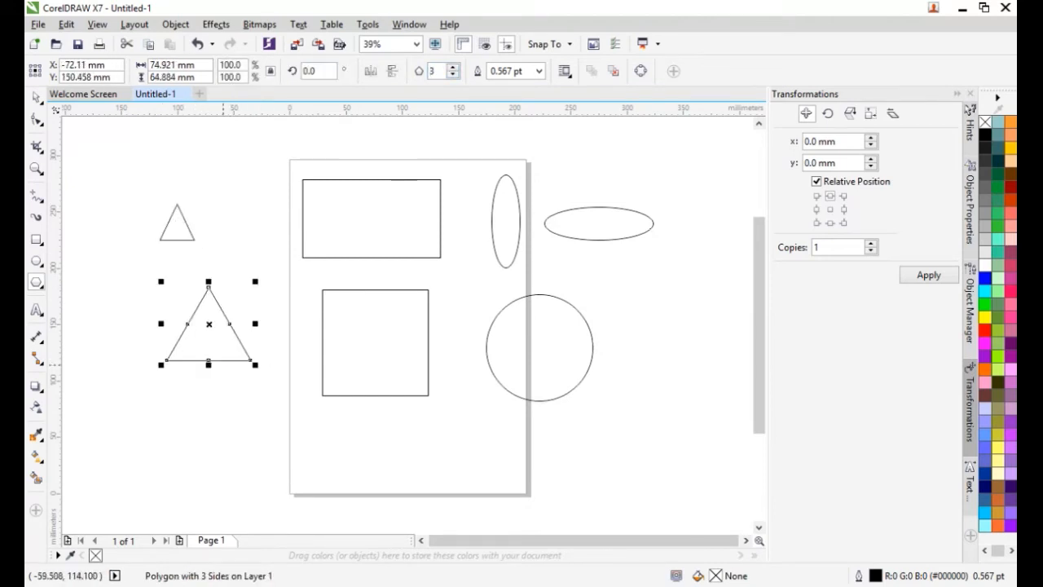
# - Raise the larger triangle's number of sides to 7
pyautogui.click(453, 68)
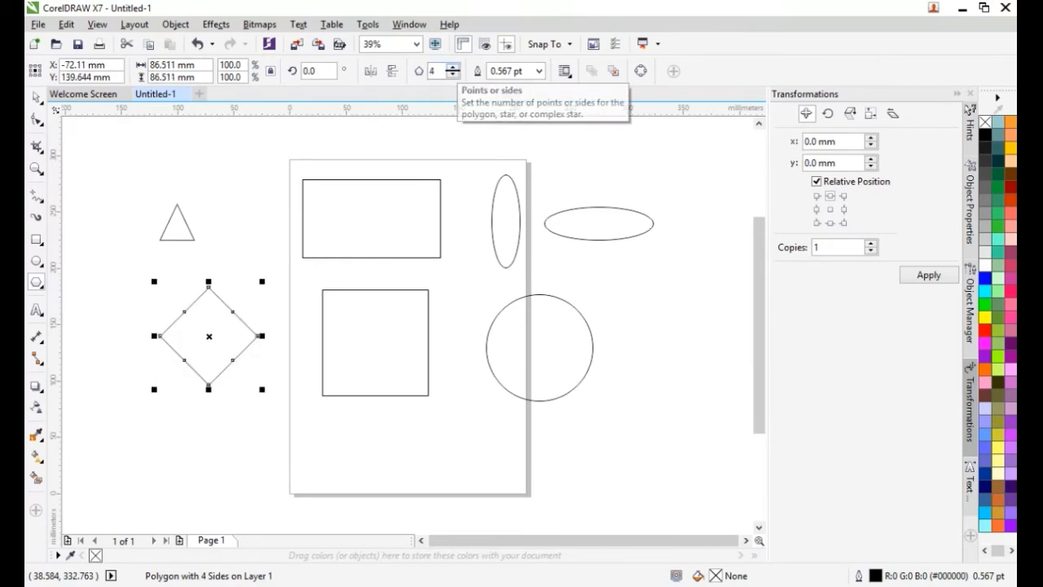
pyautogui.click(453, 68)
pyautogui.click(453, 68)
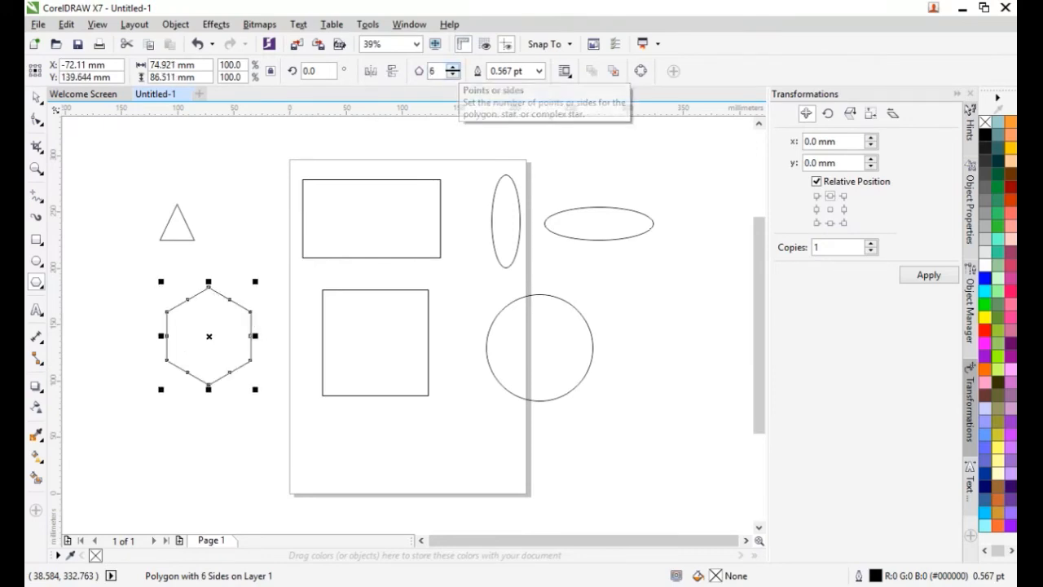
pyautogui.click(454, 67)
# - Change the small triangle to 7 sides after trying 8, and deselect it
pyautogui.click(36, 98)
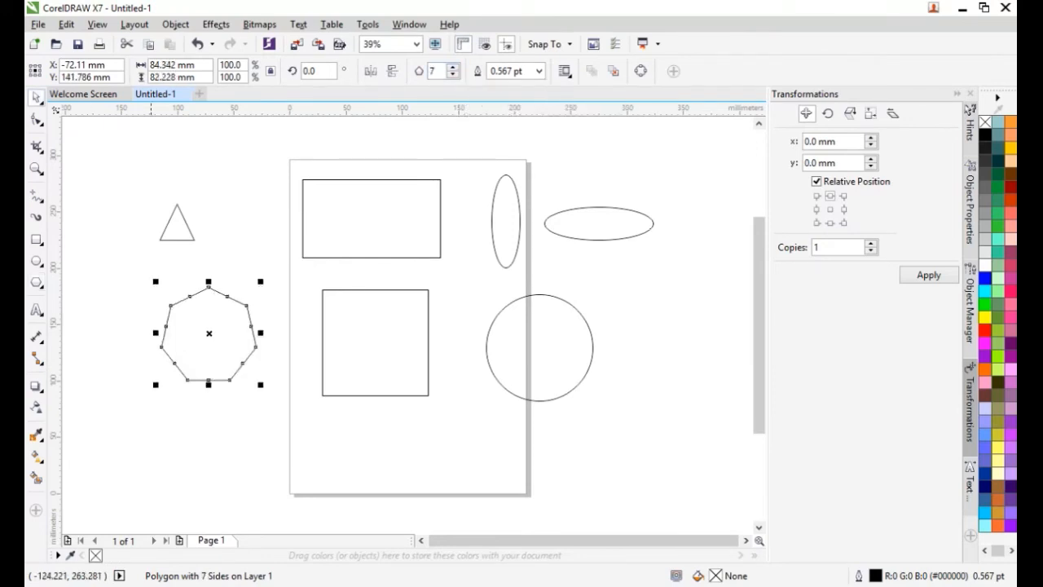
pyautogui.click(178, 220)
pyautogui.click(453, 67)
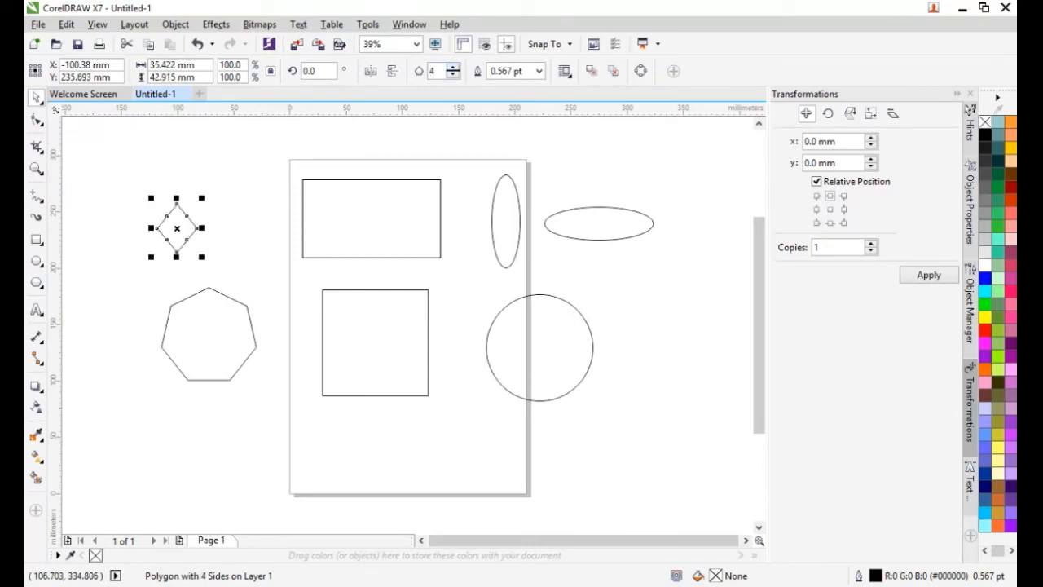
pyautogui.click(454, 67)
pyautogui.click(453, 68)
pyautogui.click(453, 68)
pyautogui.click(453, 68)
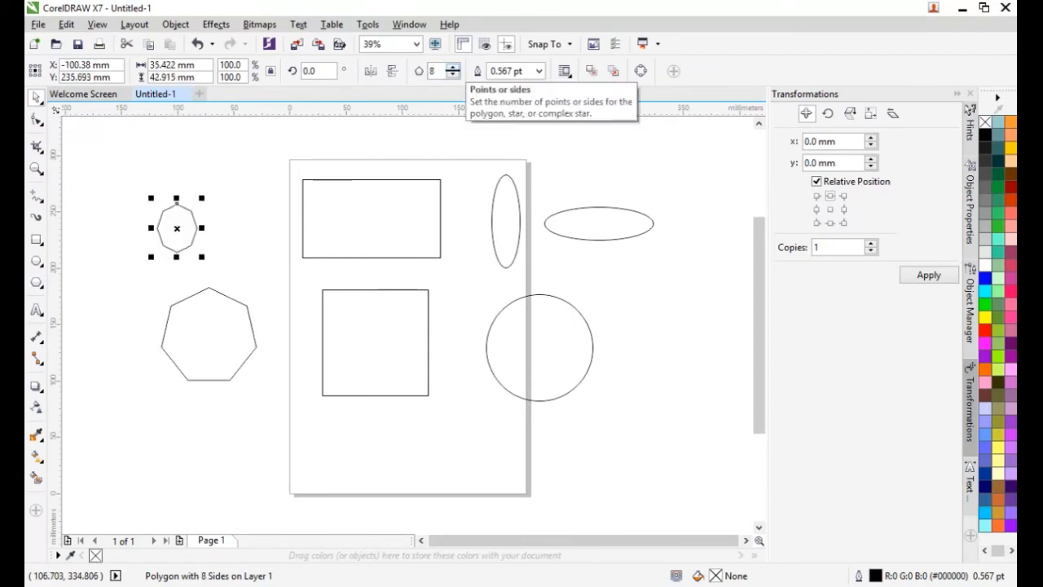
pyautogui.click(454, 75)
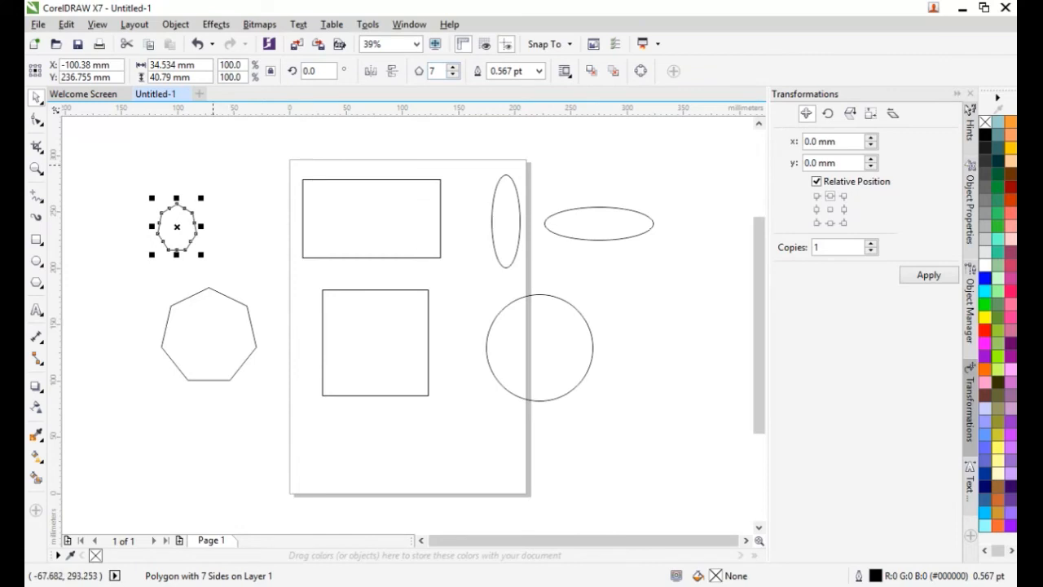
pyautogui.click(139, 230)
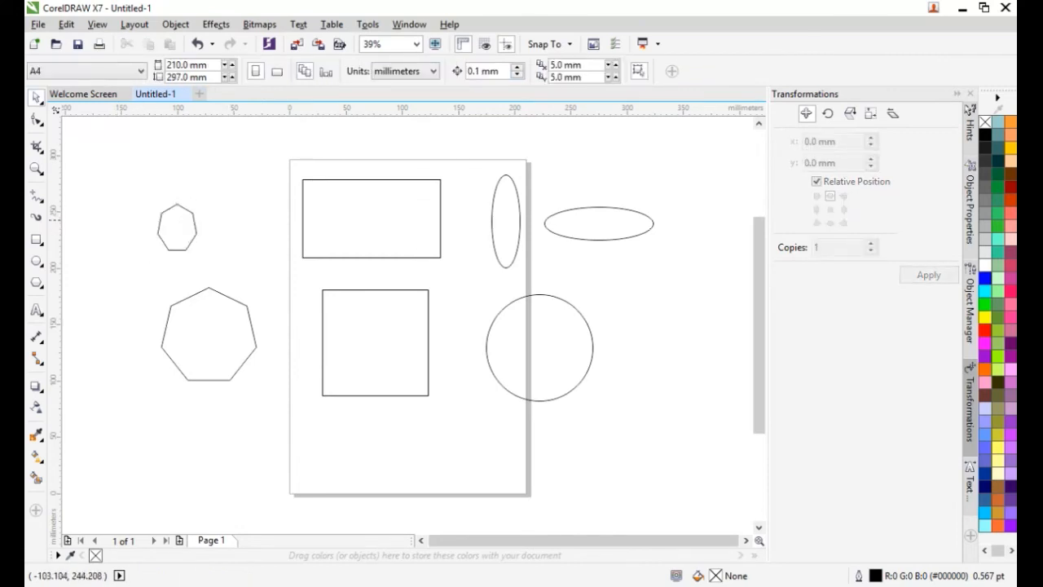
# - Delete all the drawn shapes, undo the deletion, and delete them all again
pyautogui.scroll(-1, 175, 219)
pyautogui.moveTo(136, 149); pyautogui.dragTo(465, 383)
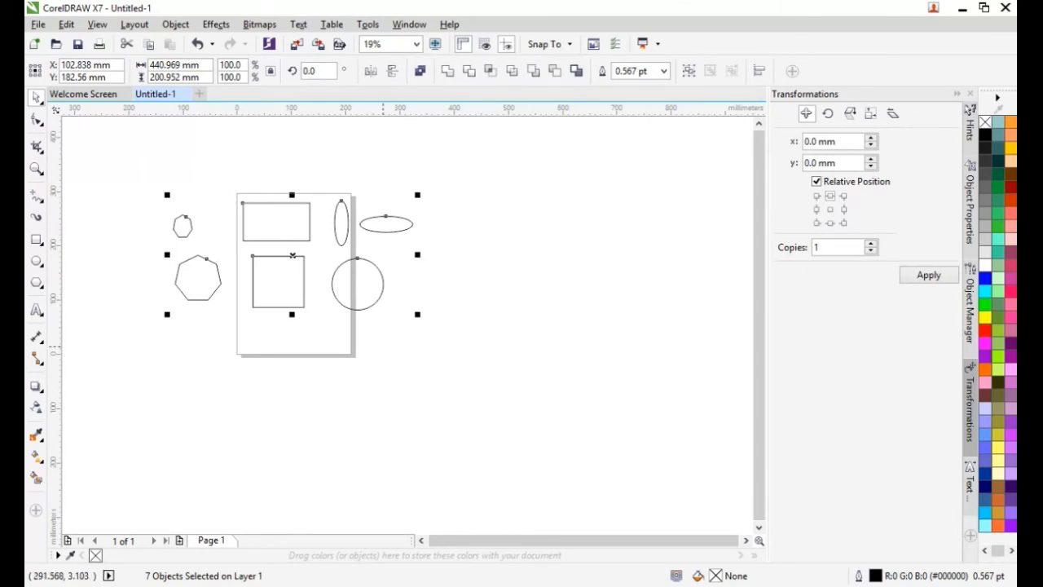
pyautogui.rightClick(341, 266)
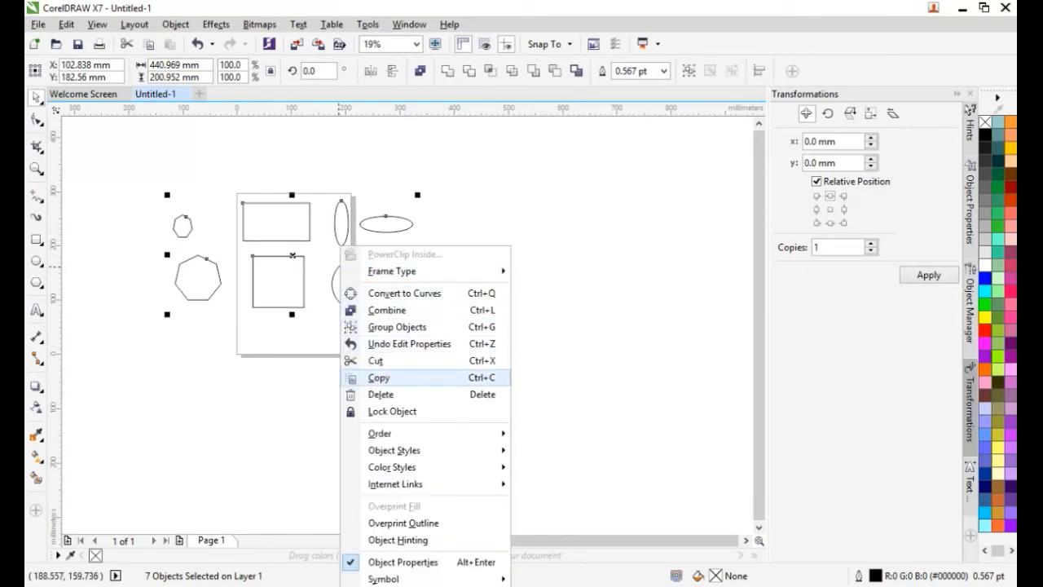
pyautogui.click(380, 395)
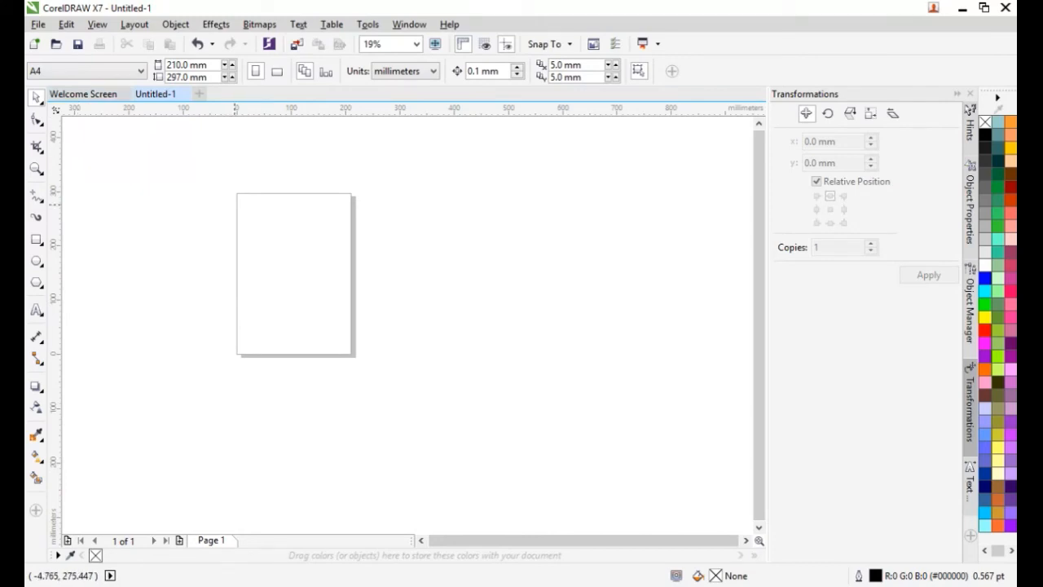
pyautogui.hotkey('ctrl', 'z')
pyautogui.moveTo(115, 144); pyautogui.dragTo(454, 372)
pyautogui.press('Delete')
pyautogui.scroll(2, 235, 175)
pyautogui.scroll(-1, 278, 209)
pyautogui.scroll(1, 278, 274)
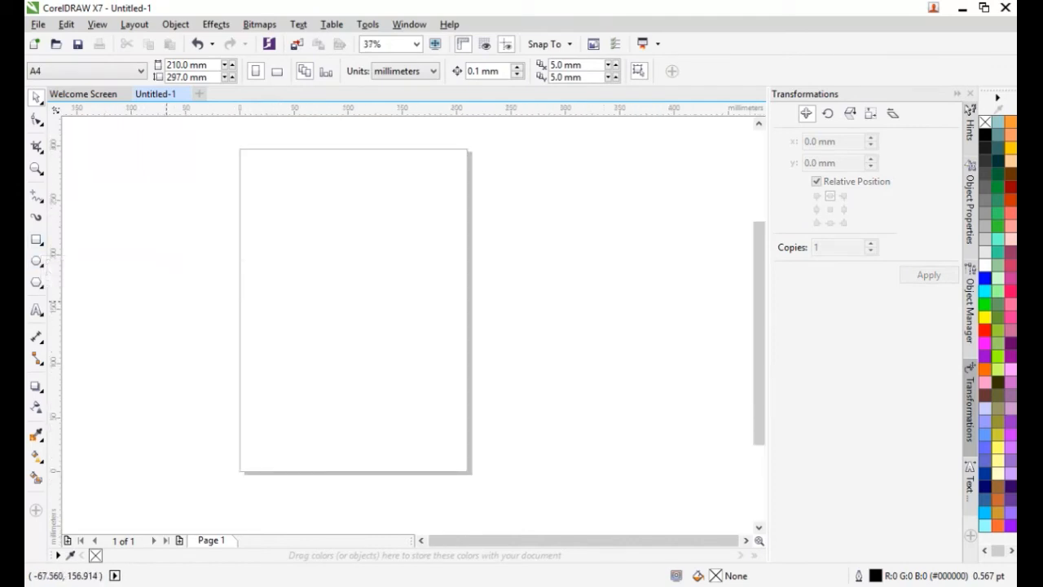
pyautogui.scroll(-1, 115, 275)
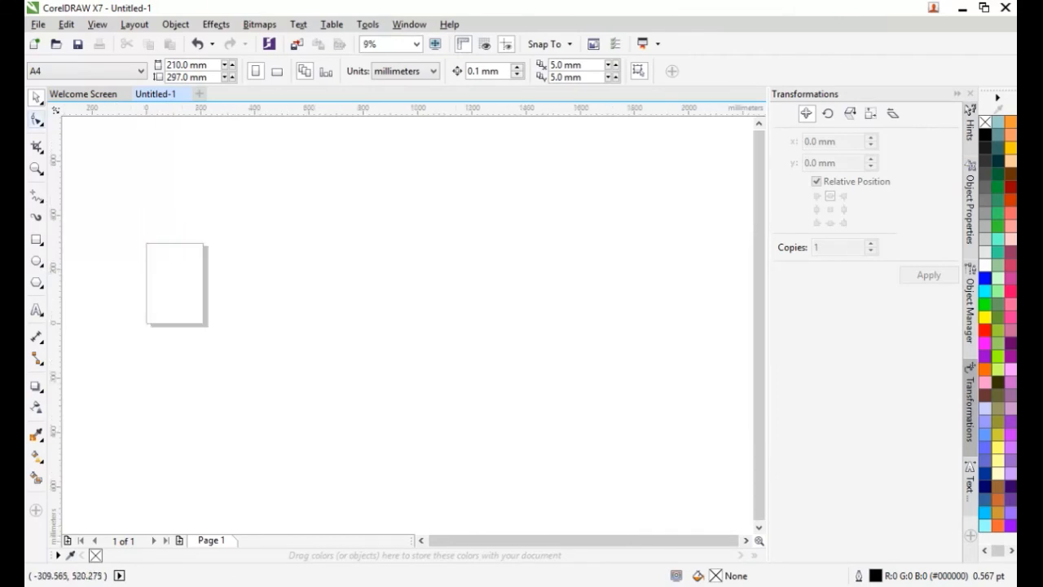
pyautogui.scroll(-2, 187, 271)
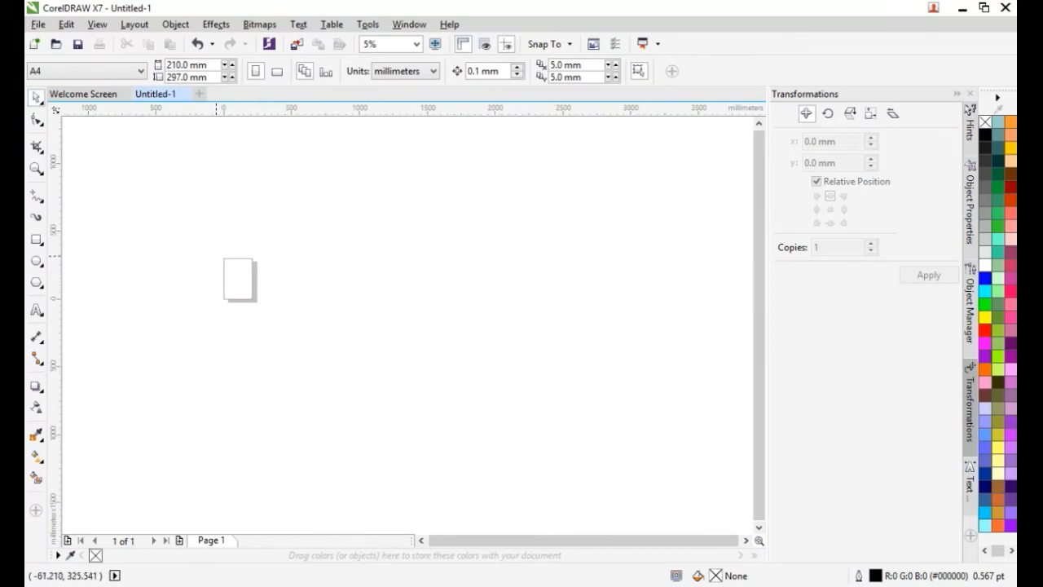
# - Draw a square about 145 mm wide in the page's upper half and fill it with #CCCCFF after trying black and cyan
pyautogui.moveTo(222, 258); pyautogui.dragTo(262, 297)
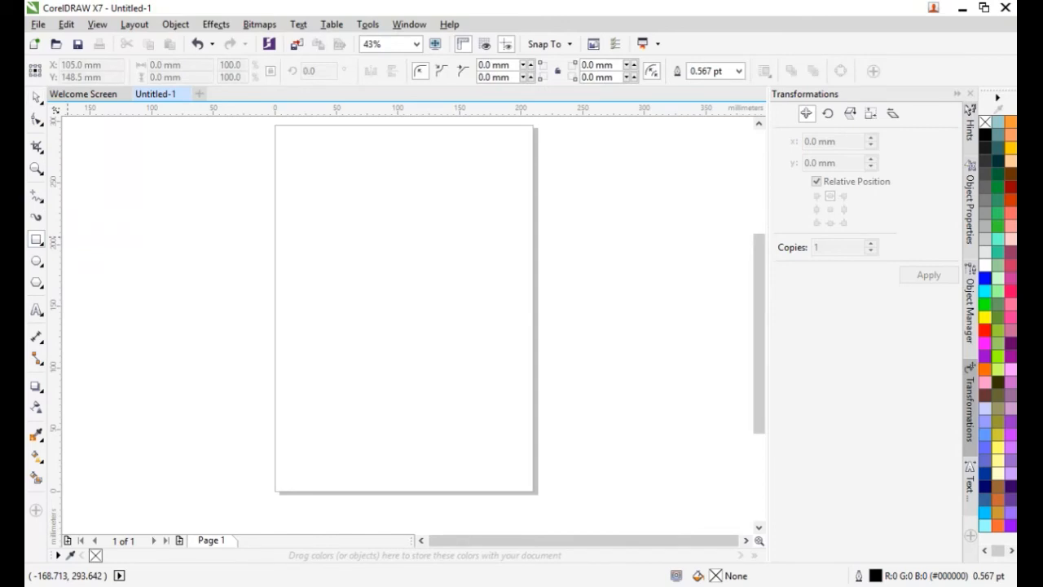
pyautogui.moveTo(314, 155); pyautogui.dragTo(494, 334)
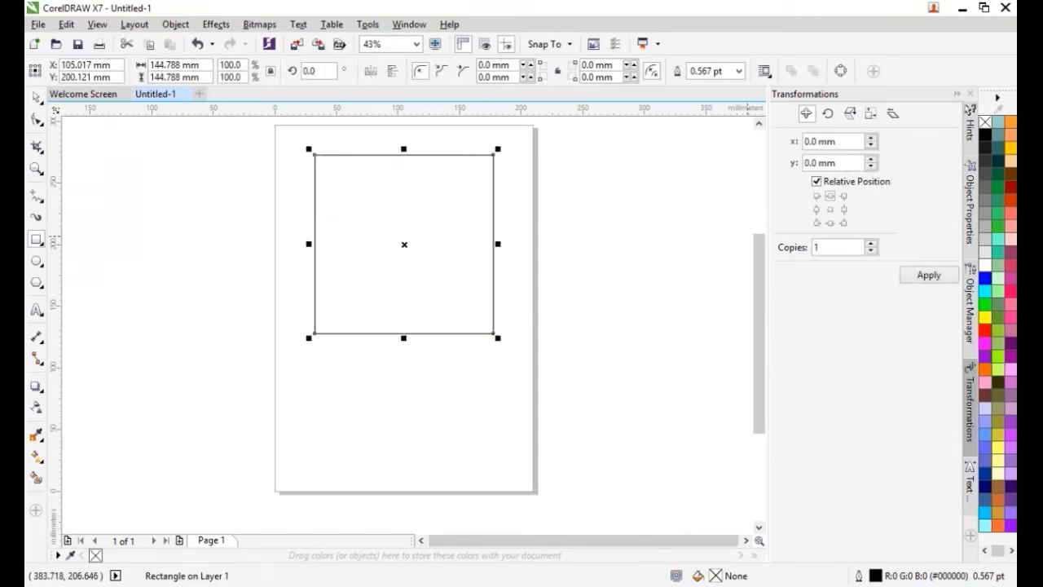
pyautogui.click(985, 135)
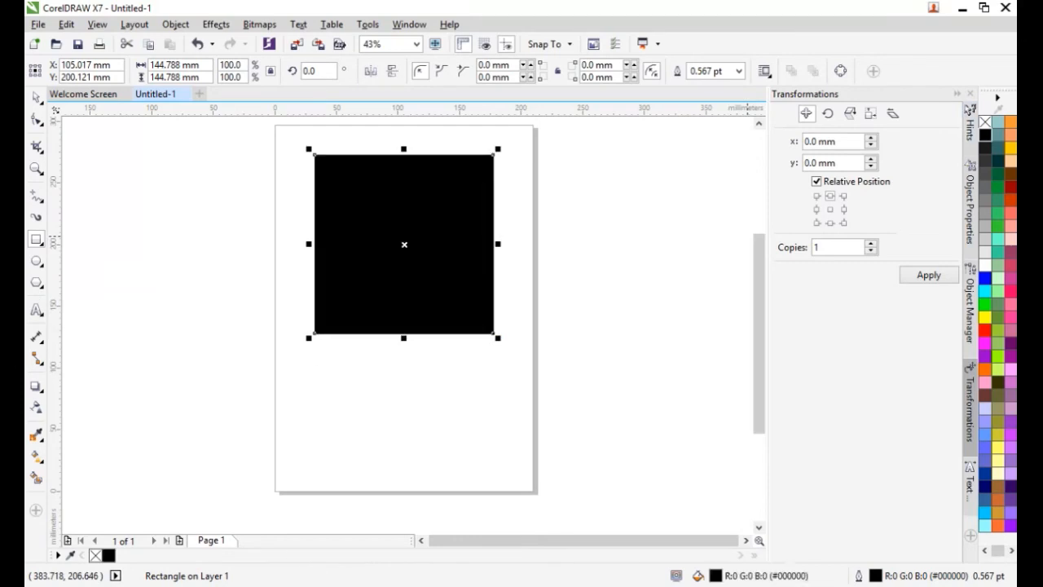
pyautogui.click(985, 291)
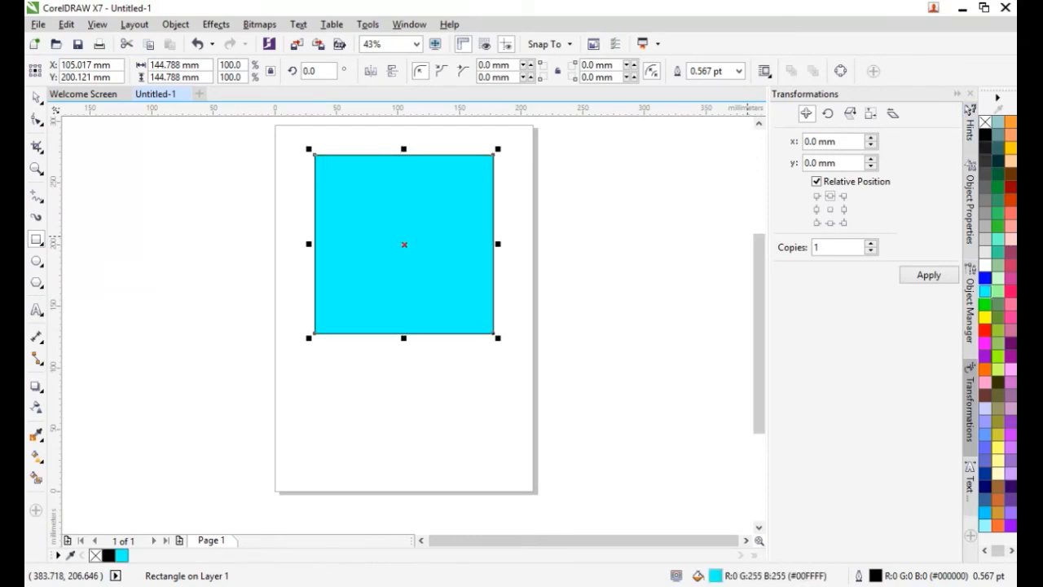
pyautogui.click(985, 409)
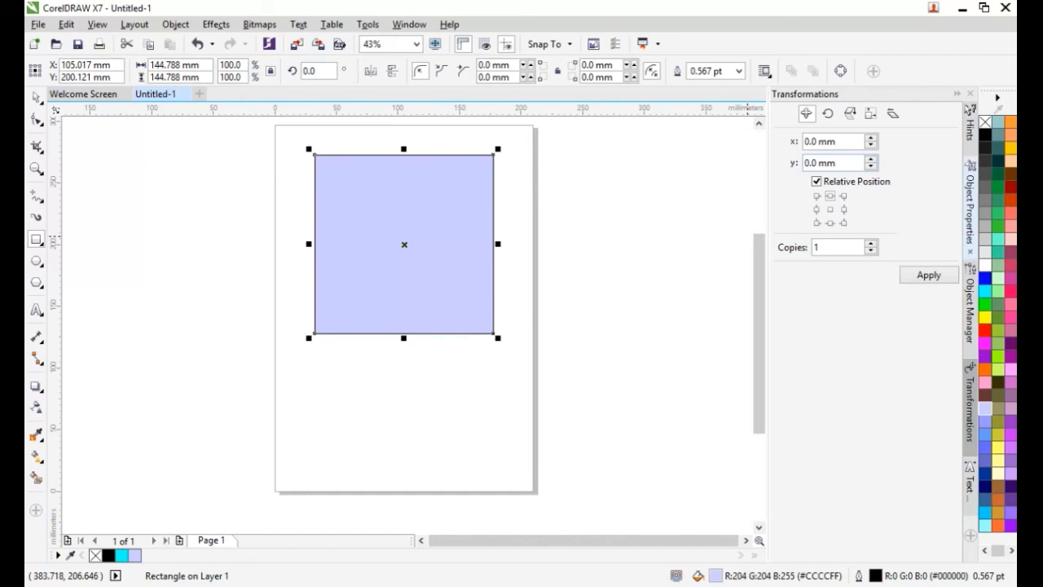
# - Try light neutral shades, red and brown on the square's outline, and set the outline color to magenta (#FF00FF)
pyautogui.rightClick(986, 259)
pyautogui.rightClick(986, 252)
pyautogui.rightClick(985, 239)
pyautogui.rightClick(986, 330)
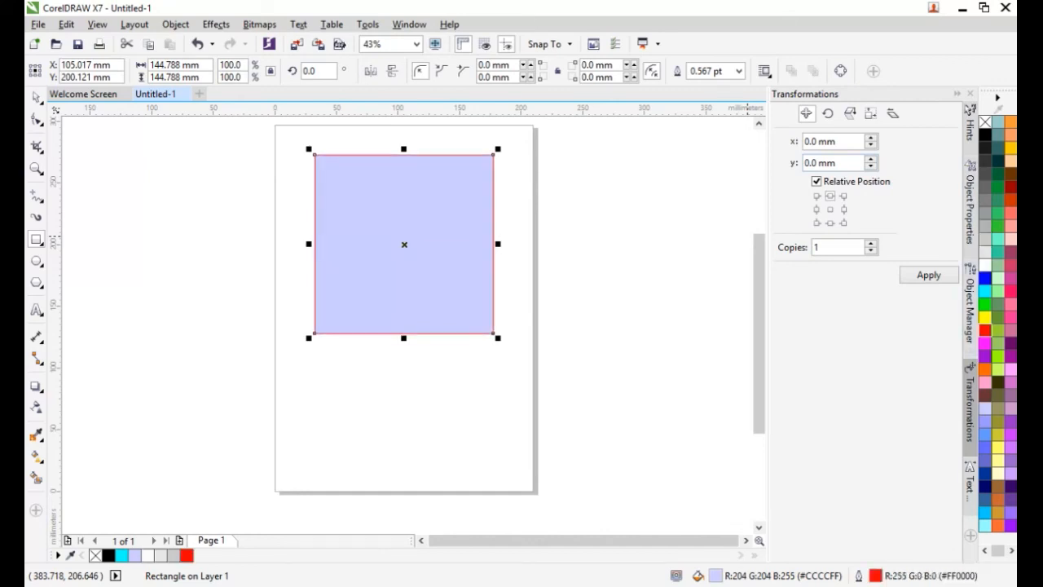
pyautogui.rightClick(986, 396)
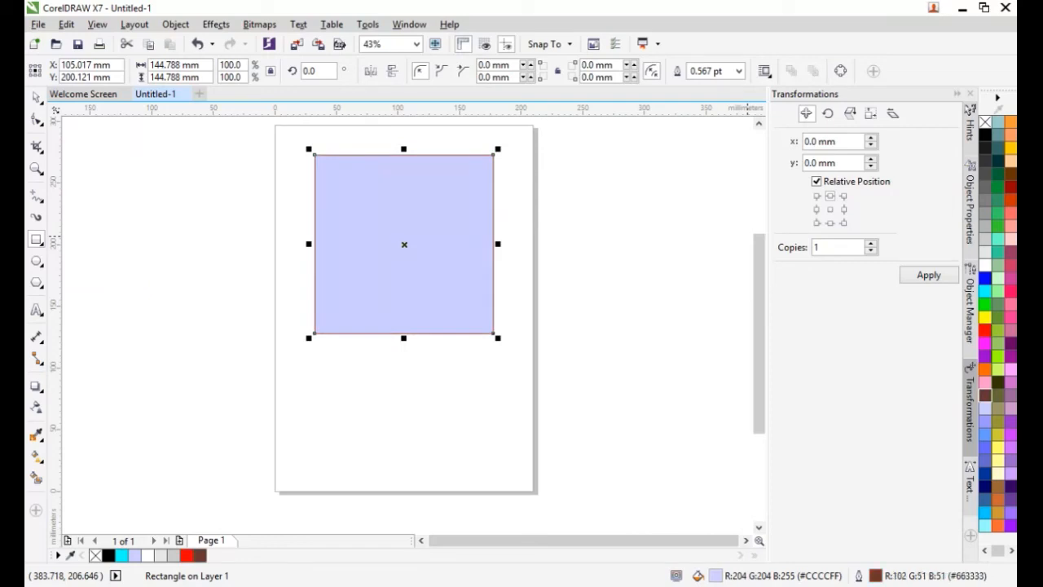
pyautogui.rightClick(985, 343)
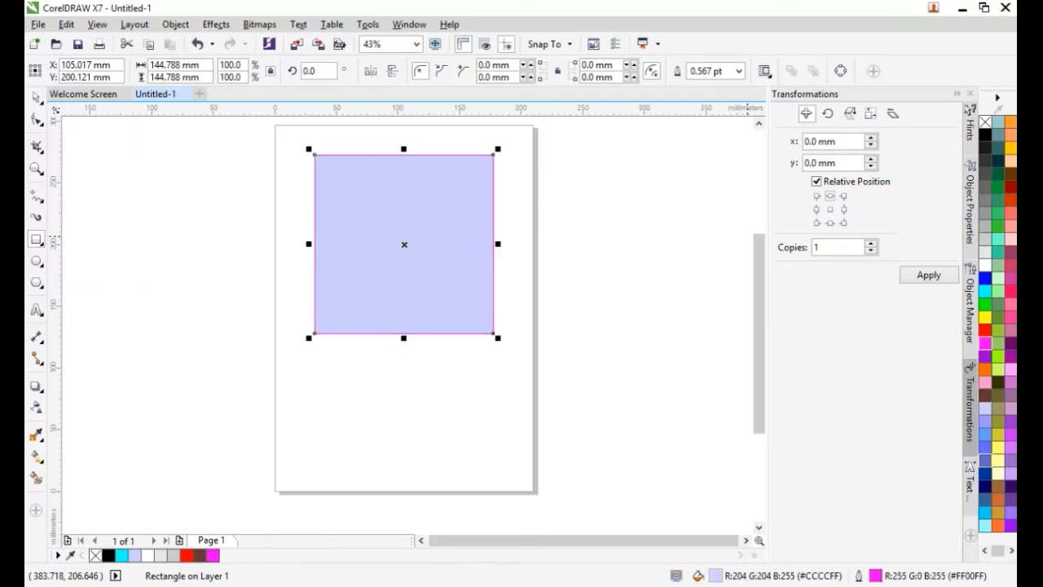
# - Try dark blue (#003399) on the square's outline, and remove both its outline and its fill
pyautogui.rightClick(986, 473)
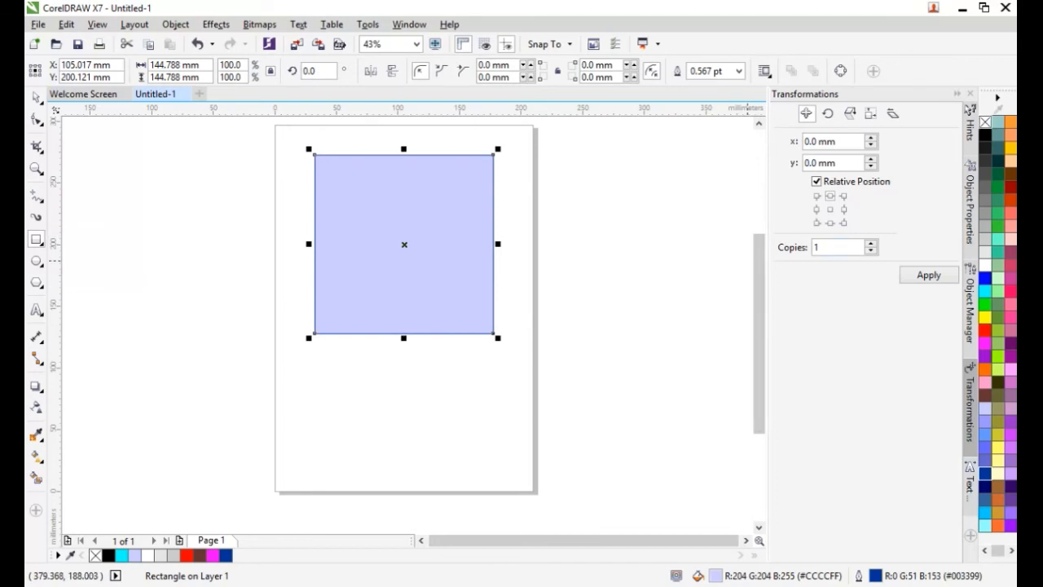
pyautogui.rightClick(986, 122)
pyautogui.click(985, 122)
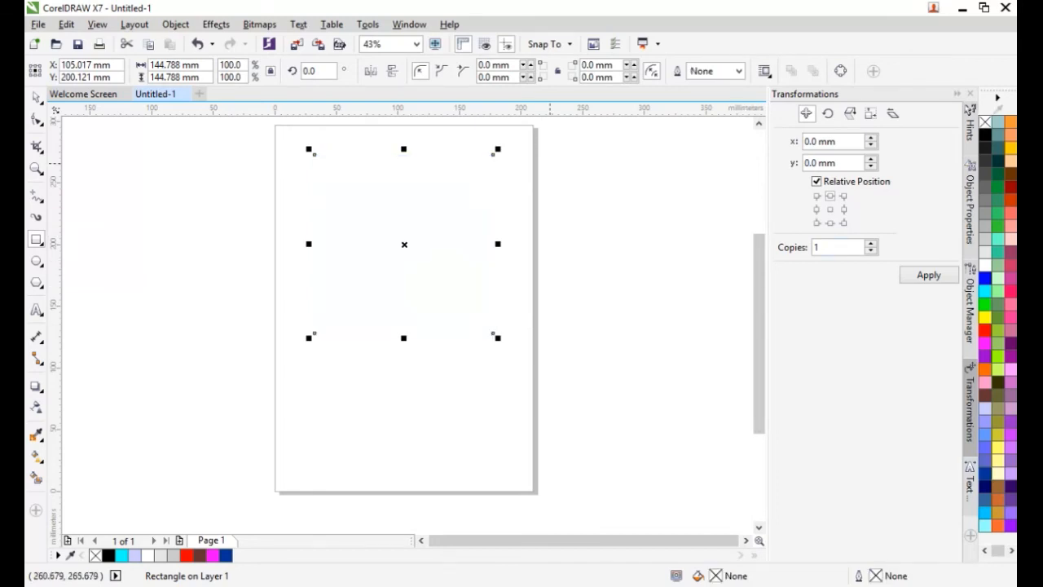
# - Reselect the invisible square on the page, fill it with cyan, and deselect it
pyautogui.click(36, 98)
pyautogui.click(111, 205)
pyautogui.click(416, 246)
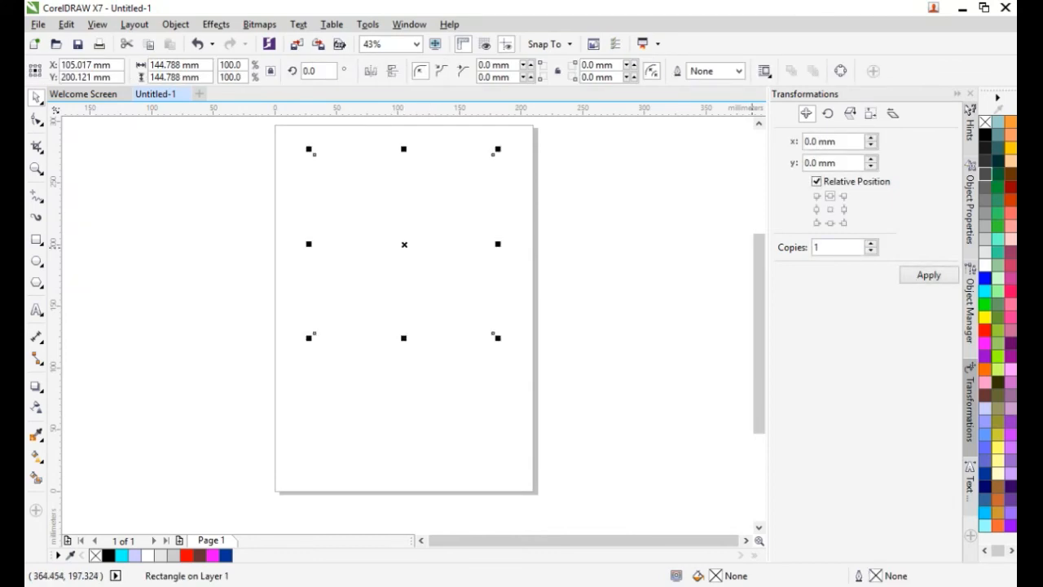
pyautogui.click(985, 291)
pyautogui.click(552, 258)
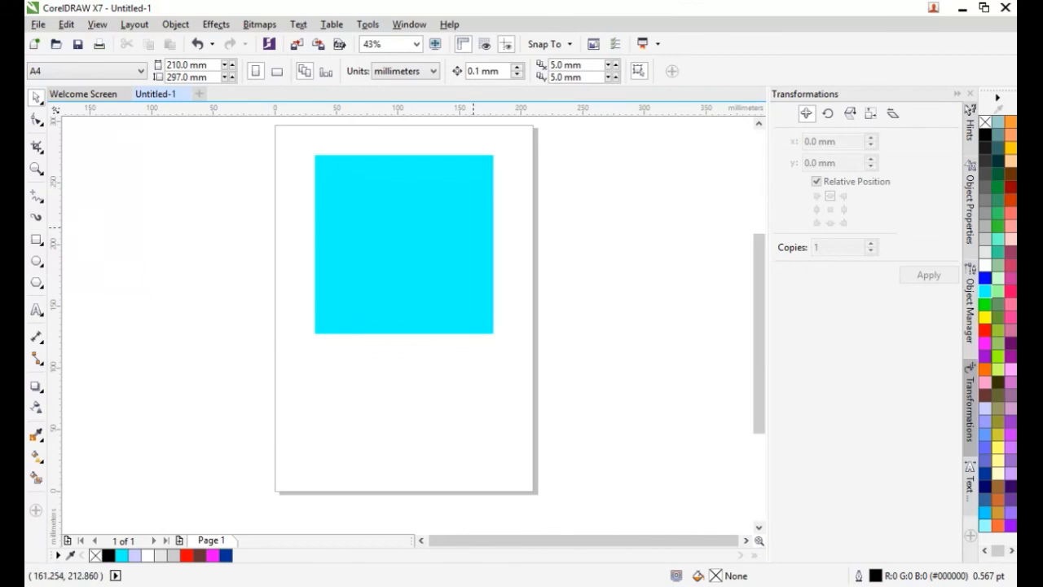
# - Start saving the drawing under a new name and create a folder named "tutorial corel" in Documents
pyautogui.scroll(-2, 472, 227)
pyautogui.scroll(1, 471, 216)
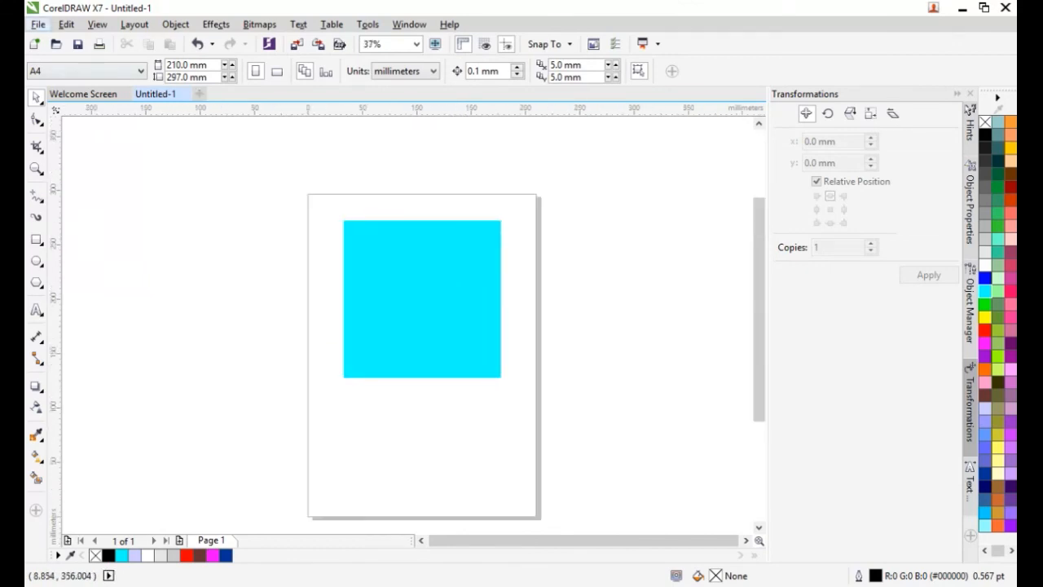
pyautogui.click(38, 24)
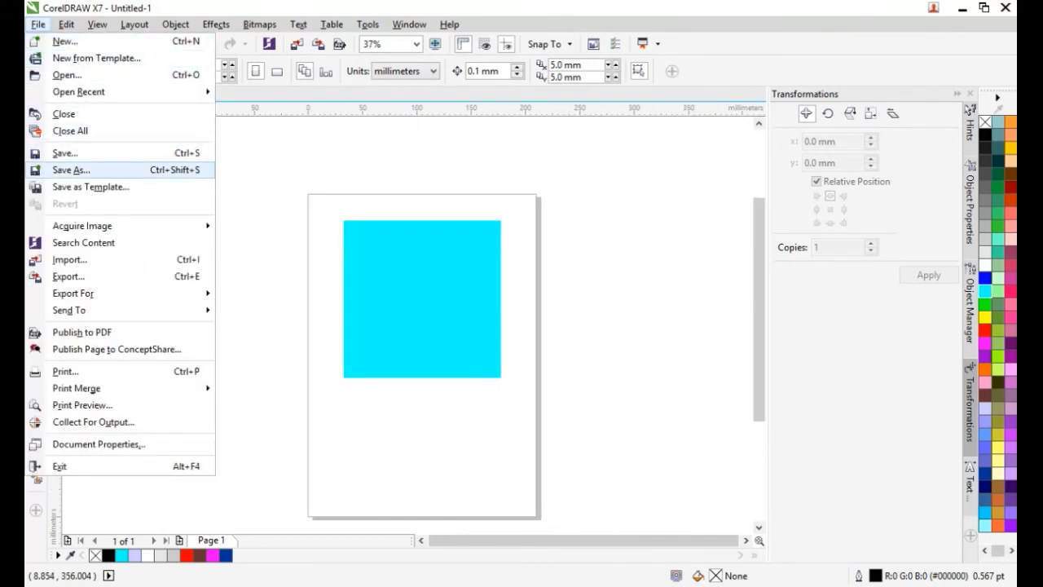
pyautogui.click(71, 169)
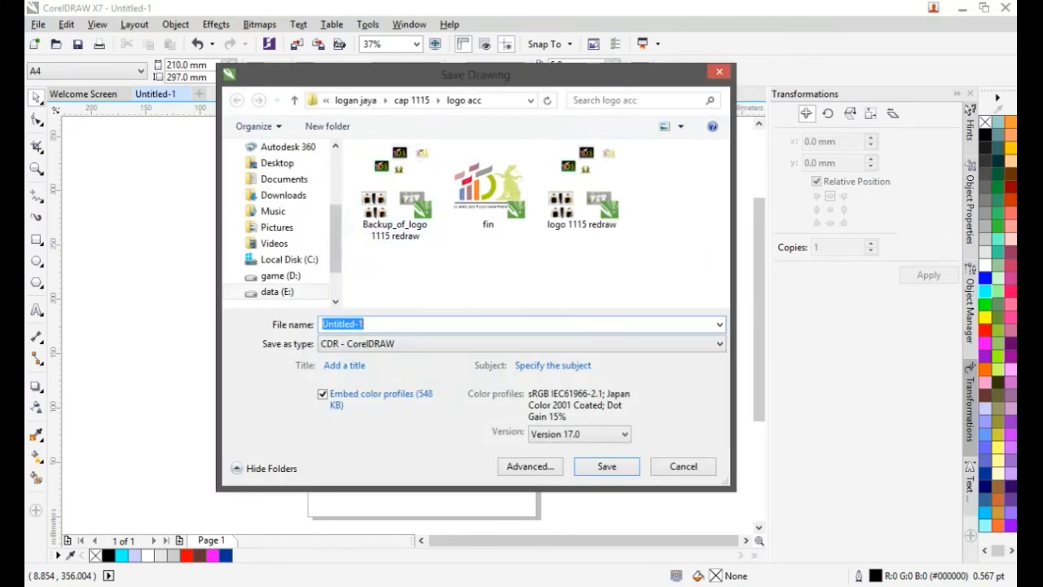
pyautogui.click(284, 179)
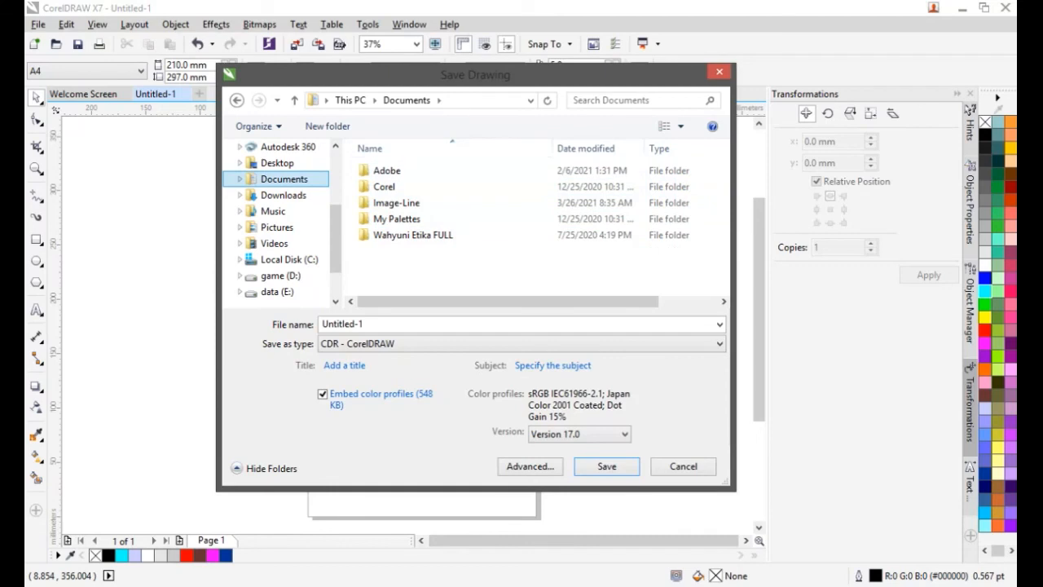
pyautogui.click(327, 126)
pyautogui.write('tutorial')
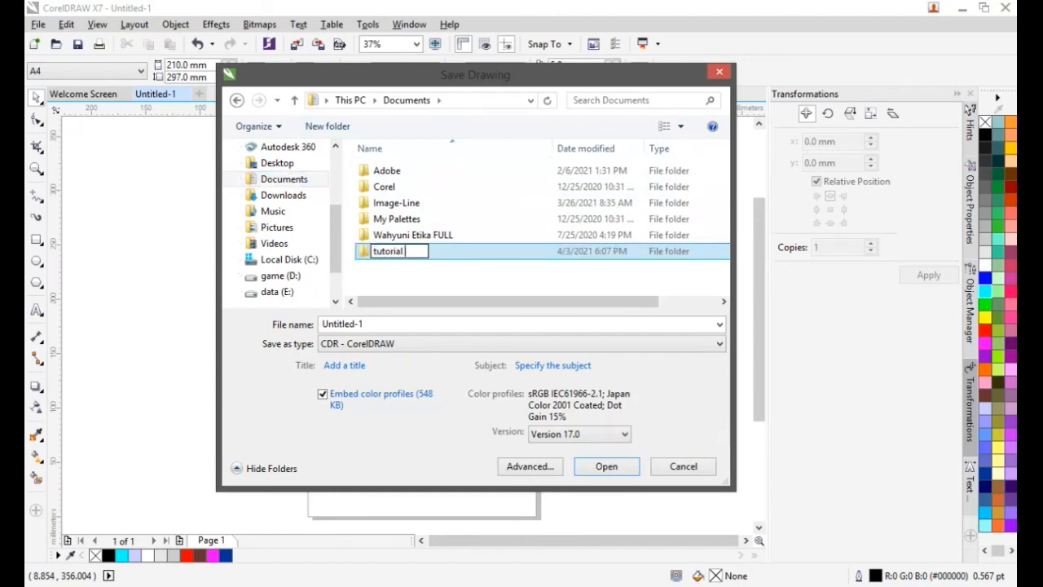
pyautogui.write(' corel')
pyautogui.press('Return')
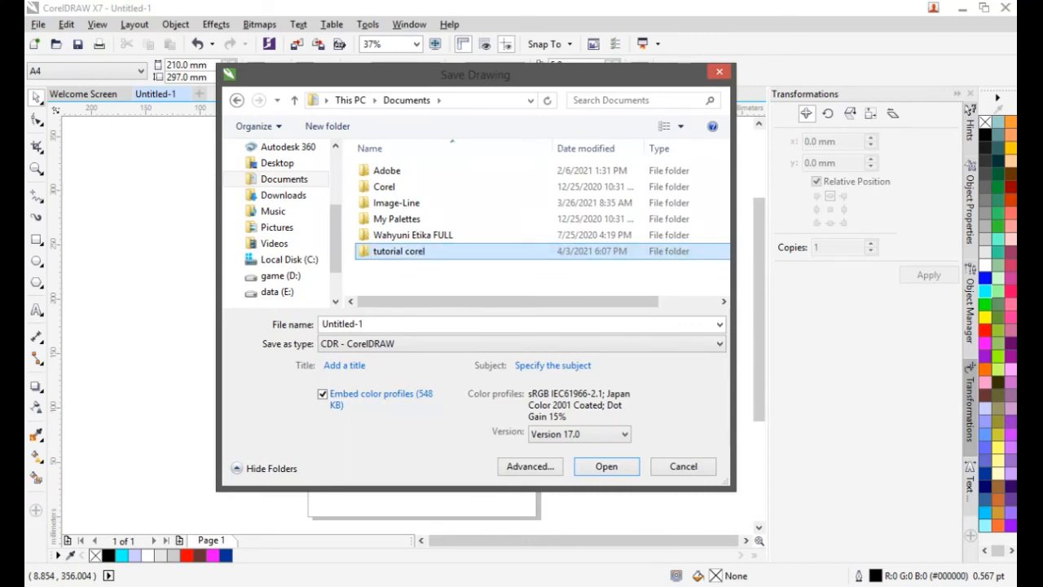
# - Save the drawing in the "tutorial corel" folder as a CorelDRAW file named "dasar 1"
pyautogui.press('Return')
pyautogui.write('dasar 1')
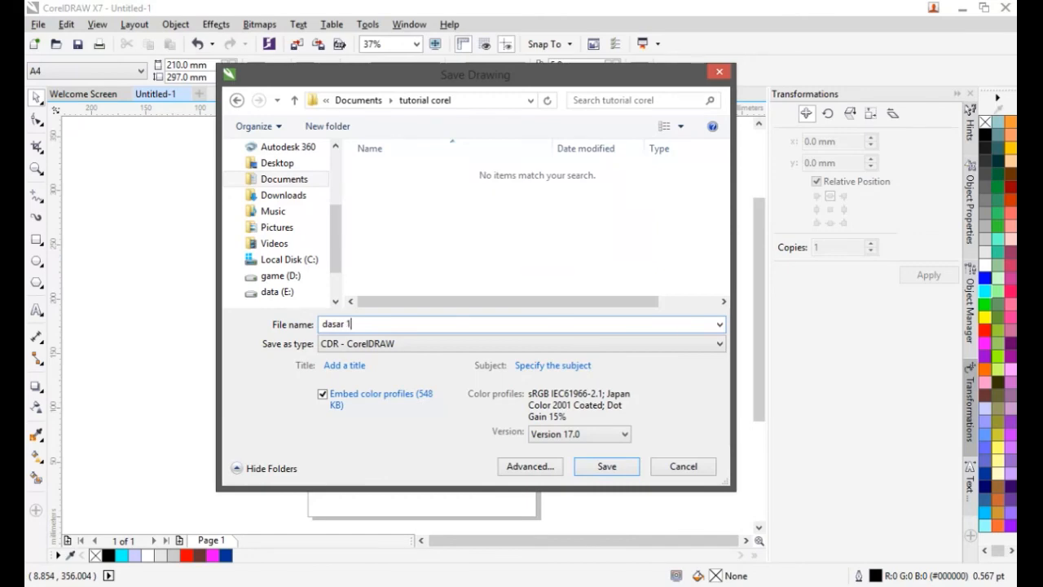
pyautogui.press('Return')
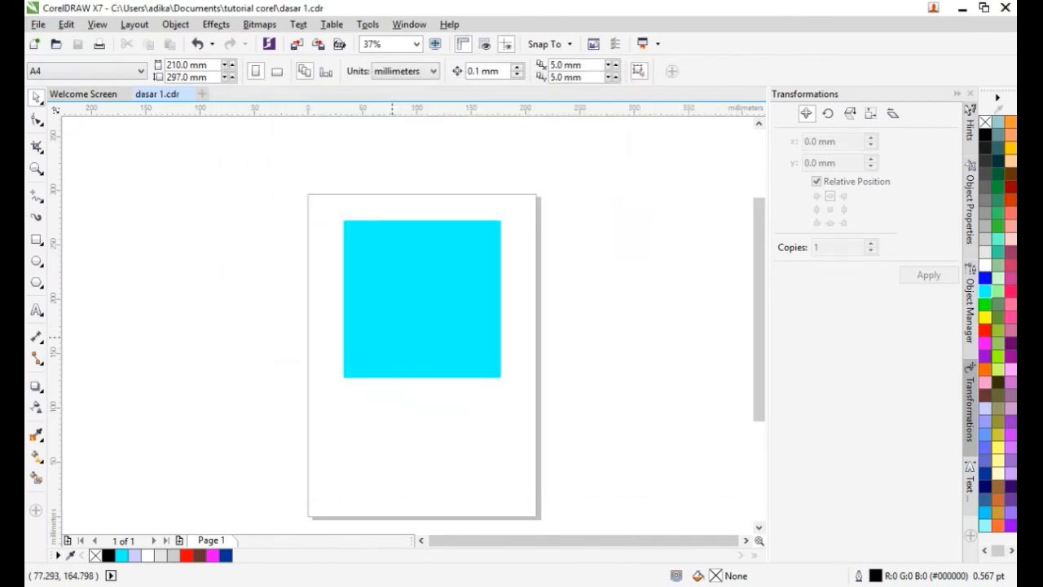